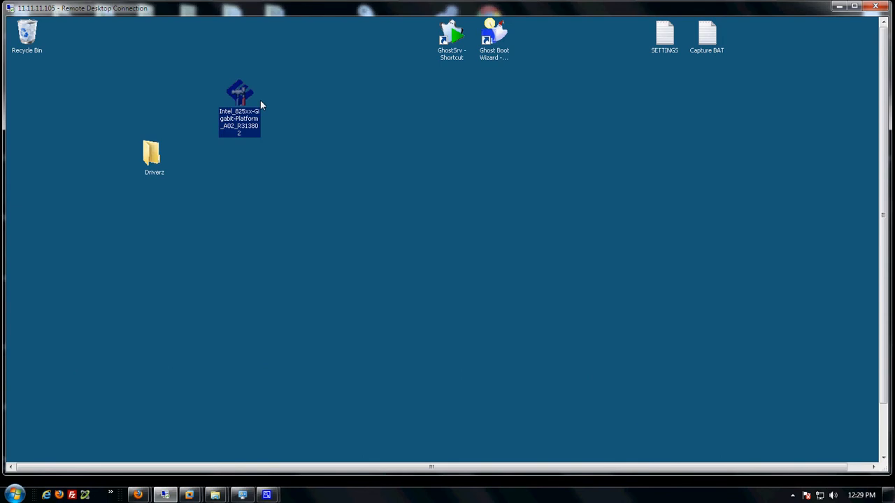
# Move the Intel_825xx-Gigabit-Platform_A02 driver package up to the top row of desktop icons.
pyautogui.moveTo(251, 98); pyautogui.dragTo(264, 102)
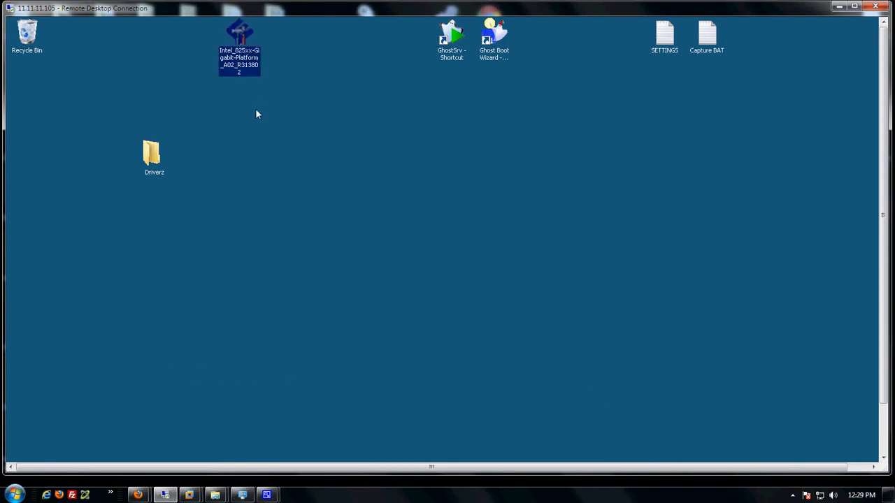
# Open the Intel driver package in WinZip using the evaluation version.
pyautogui.rightClick(240, 40)
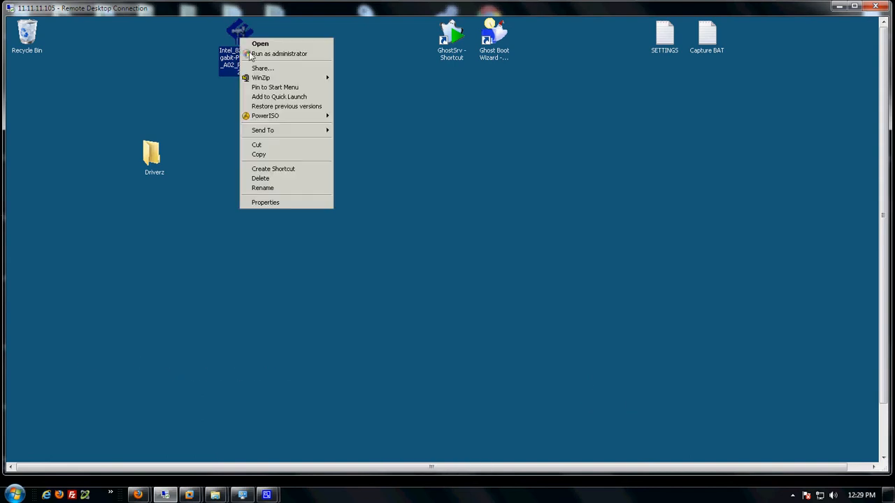
pyautogui.moveTo(268, 79)
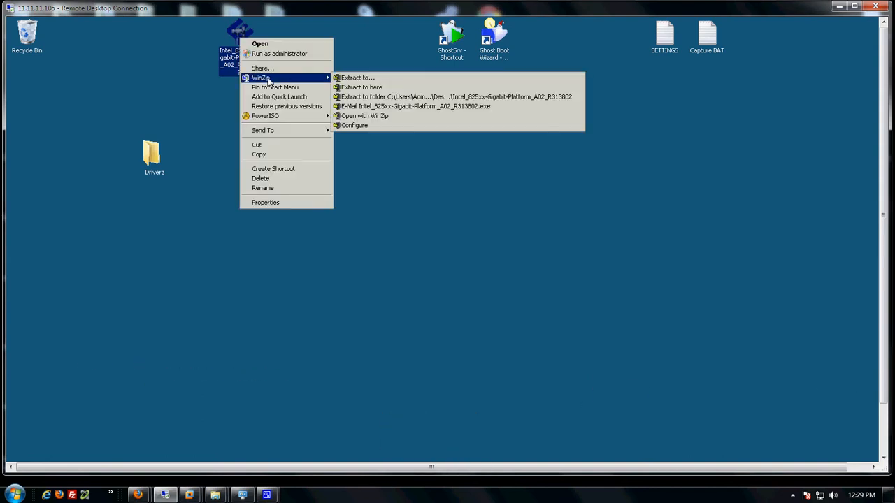
pyautogui.click(371, 116)
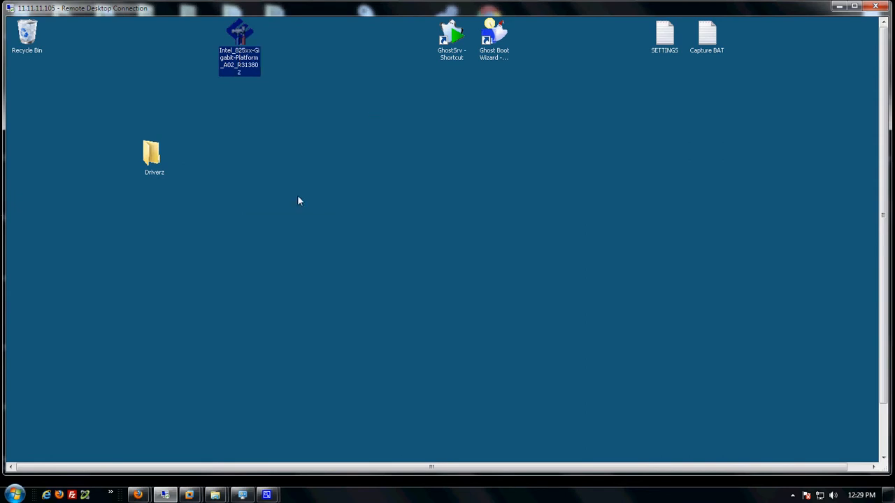
pyautogui.moveTo(152, 154); pyautogui.dragTo(174, 143)
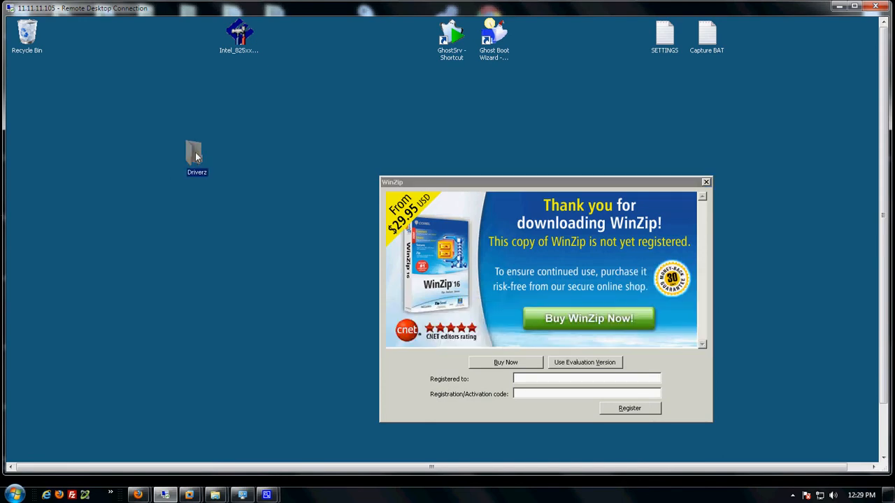
pyautogui.click(198, 188)
pyautogui.click(557, 364)
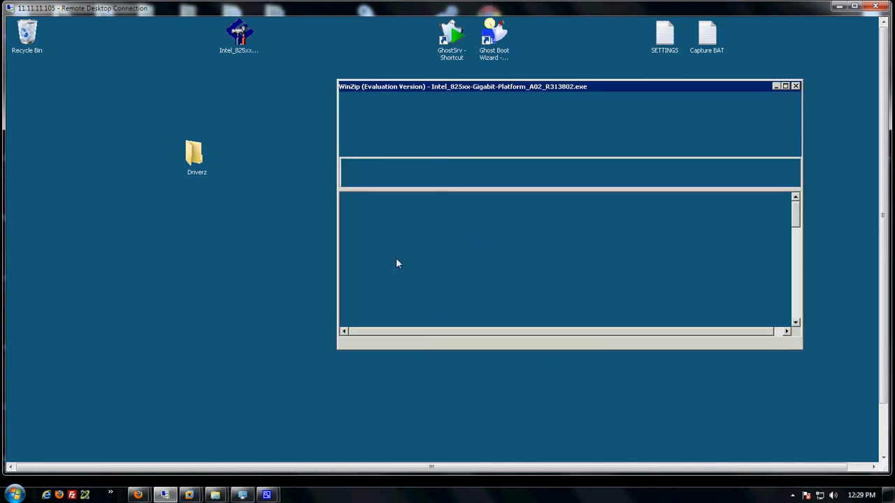
# Move all archive files into Driverz, replacing all 17 conflicting copies, then close WinZip.
pyautogui.click(382, 248)
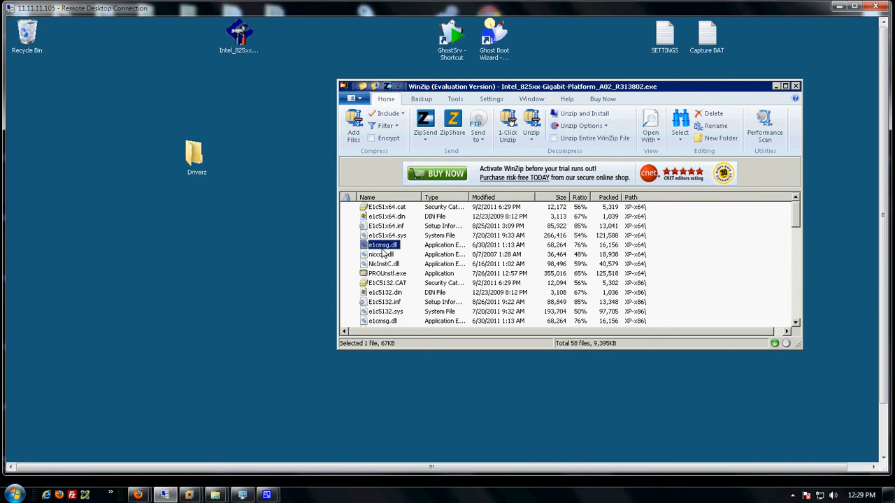
pyautogui.hotkey('ctrl', 'a')
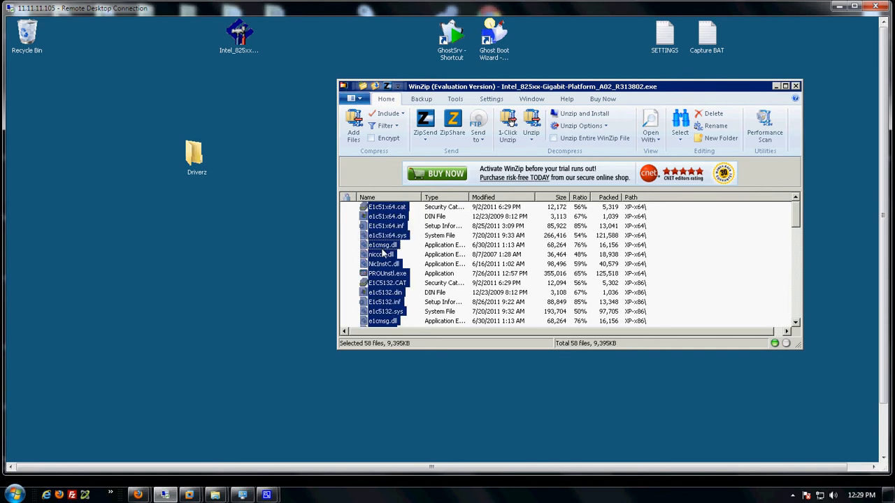
pyautogui.rightClick(384, 255)
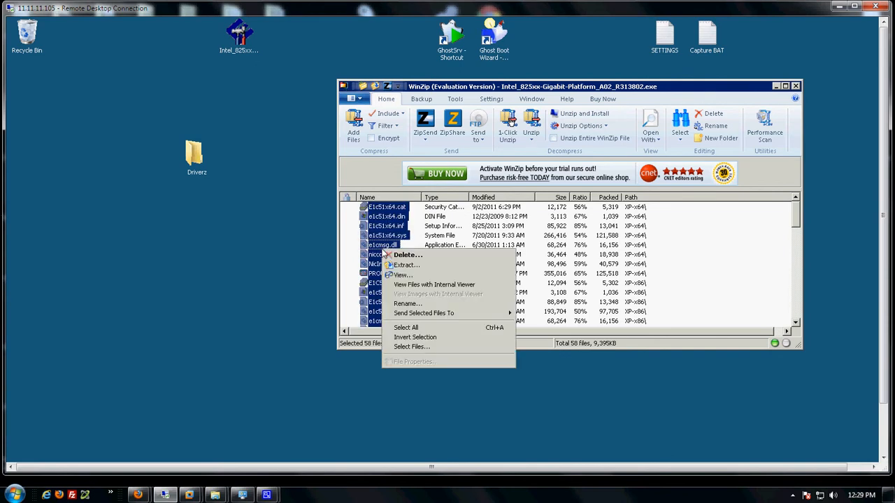
pyautogui.moveTo(375, 246); pyautogui.dragTo(194, 154)
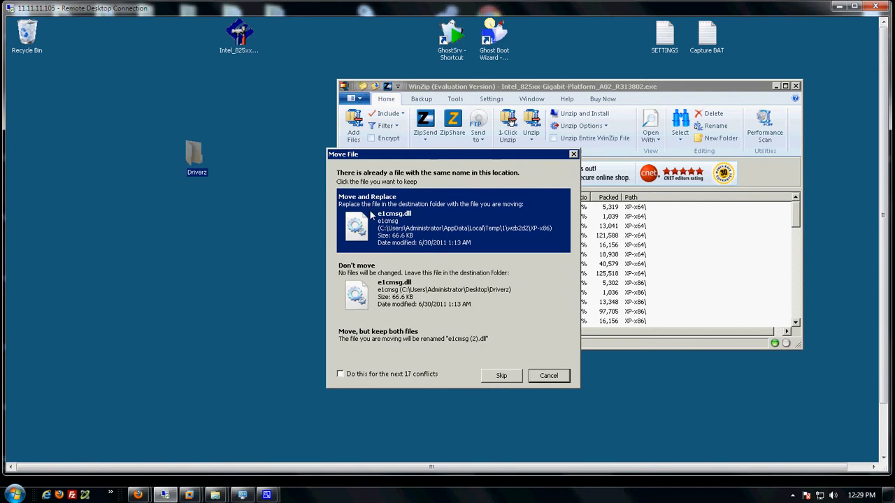
pyautogui.click(340, 374)
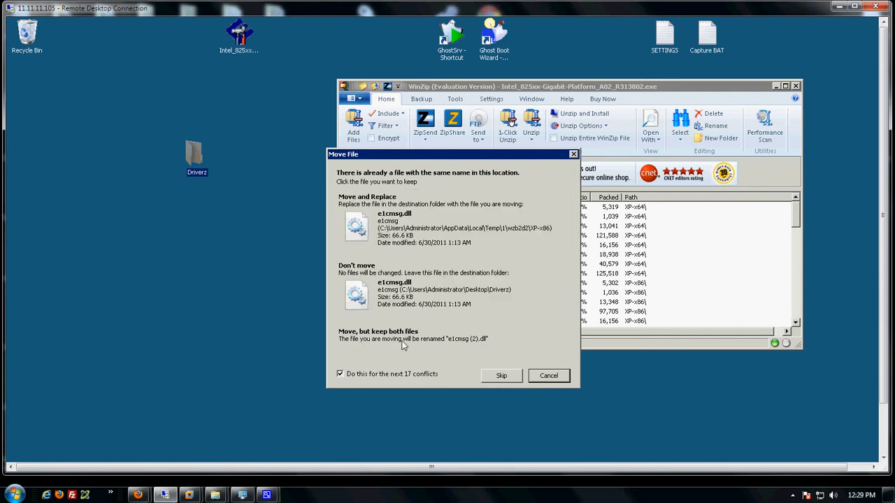
pyautogui.click(395, 227)
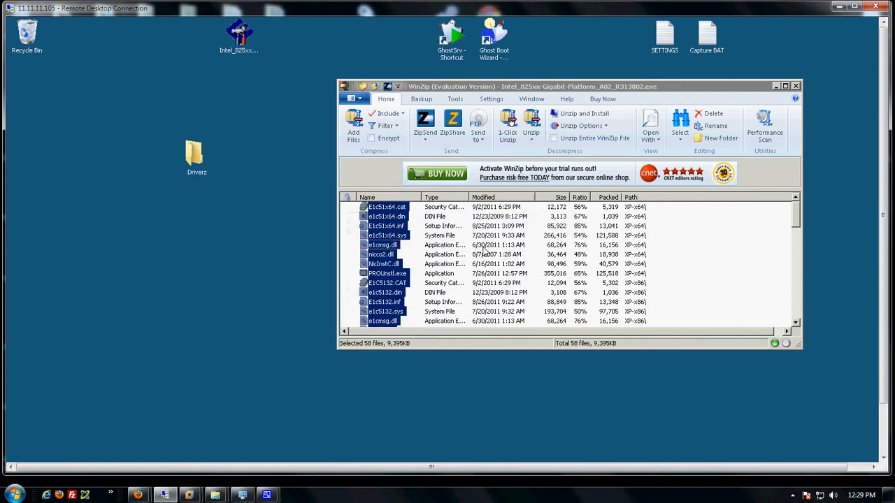
pyautogui.click(796, 87)
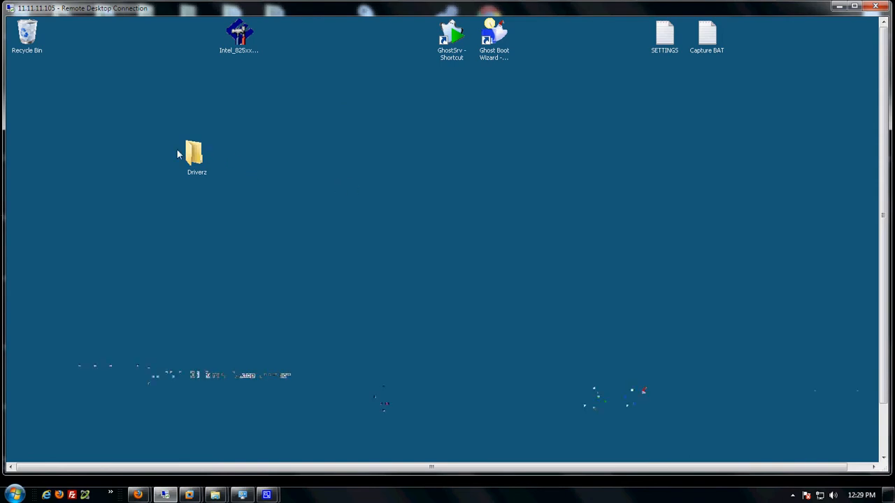
pyautogui.doubleClick(195, 154)
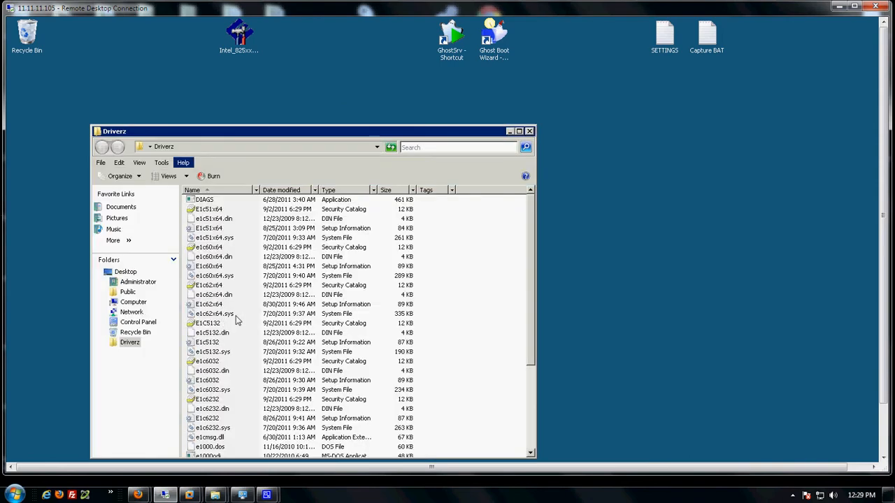
pyautogui.scroll(-5, 236, 350)
pyautogui.scroll(4, 236, 380)
pyautogui.scroll(-5, 236, 380)
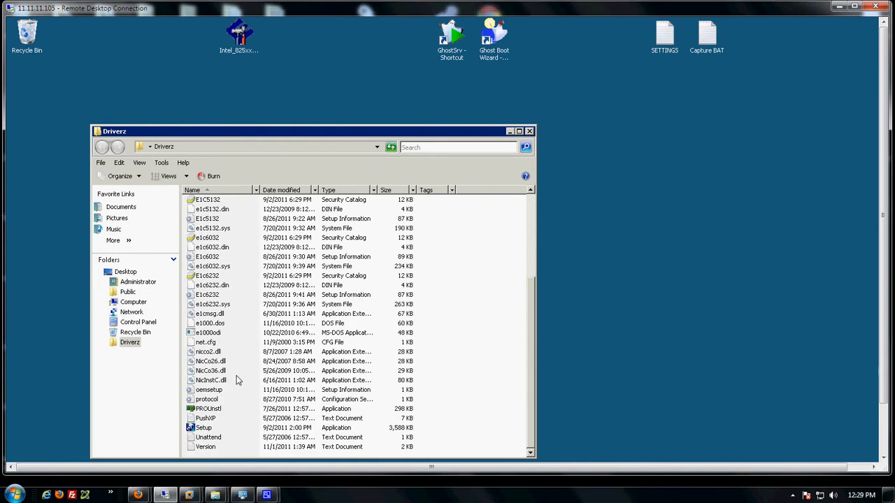
pyautogui.scroll(6, 235, 380)
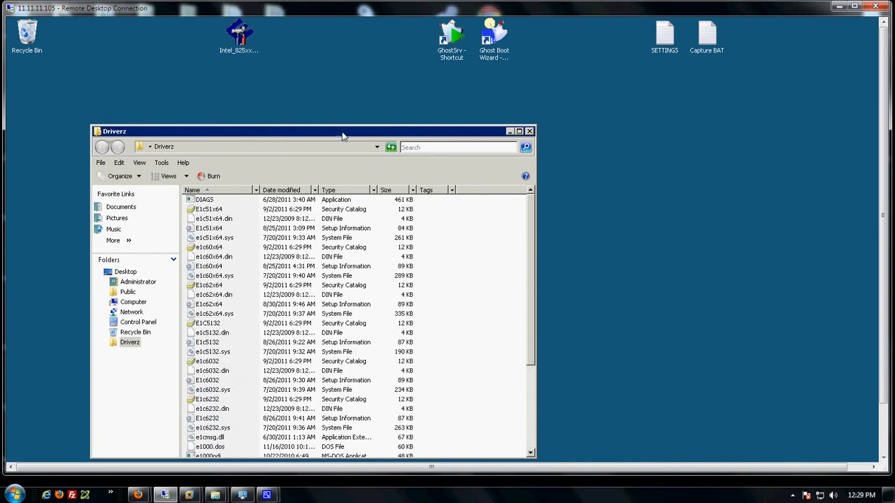
pyautogui.moveTo(342, 137); pyautogui.dragTo(478, 92)
pyautogui.scroll(-5, 350, 408)
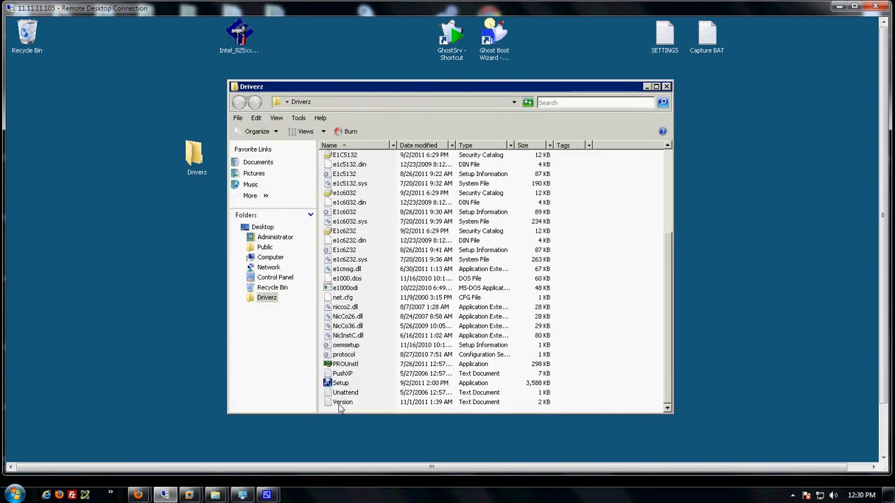
pyautogui.doubleClick(339, 405)
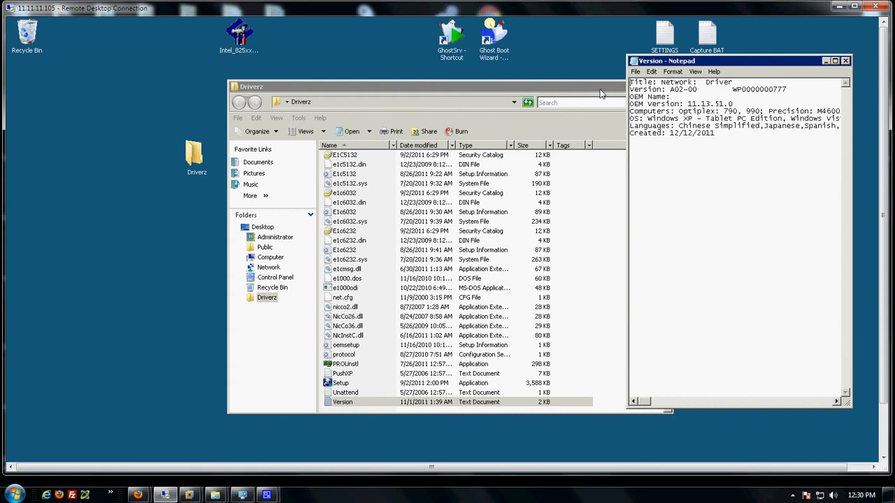
pyautogui.click(601, 89)
pyautogui.click(666, 87)
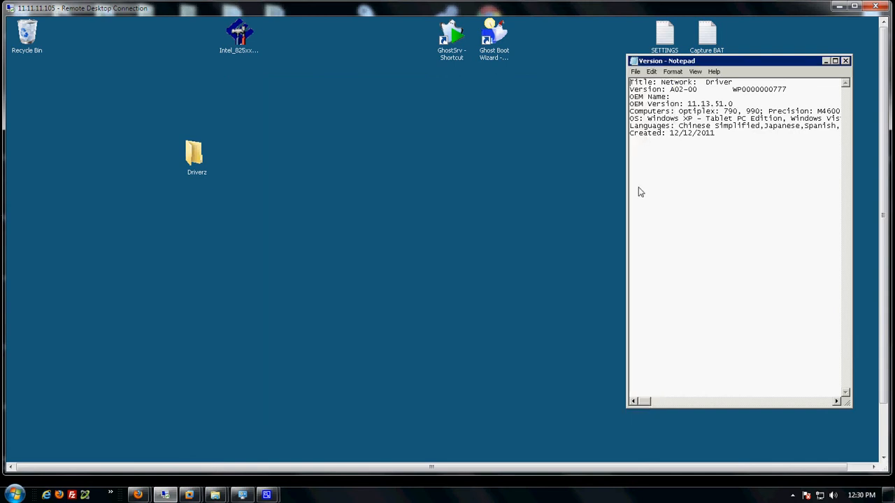
pyautogui.moveTo(630, 192); pyautogui.dragTo(93, 211)
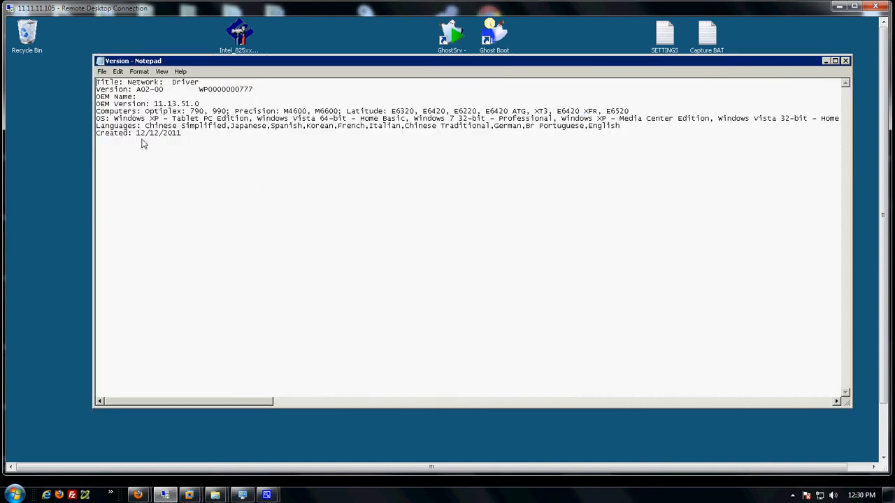
pyautogui.moveTo(98, 119); pyautogui.dragTo(593, 120)
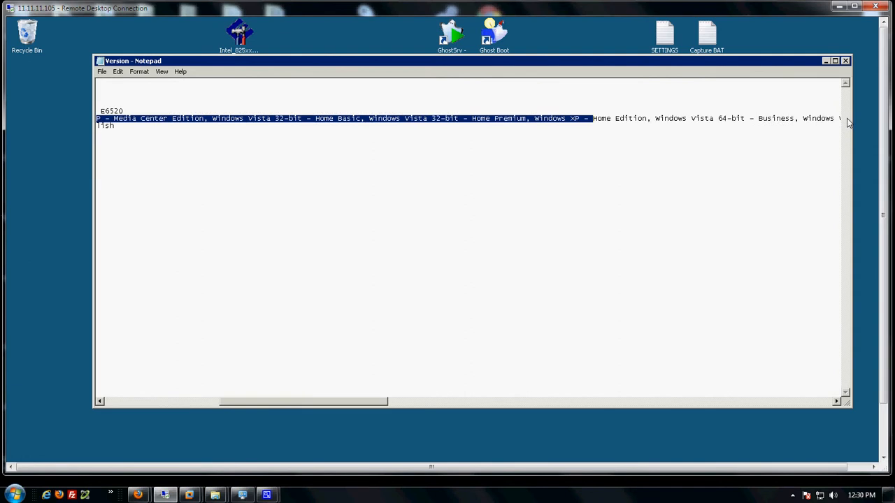
pyautogui.moveTo(808, 122); pyautogui.dragTo(790, 121)
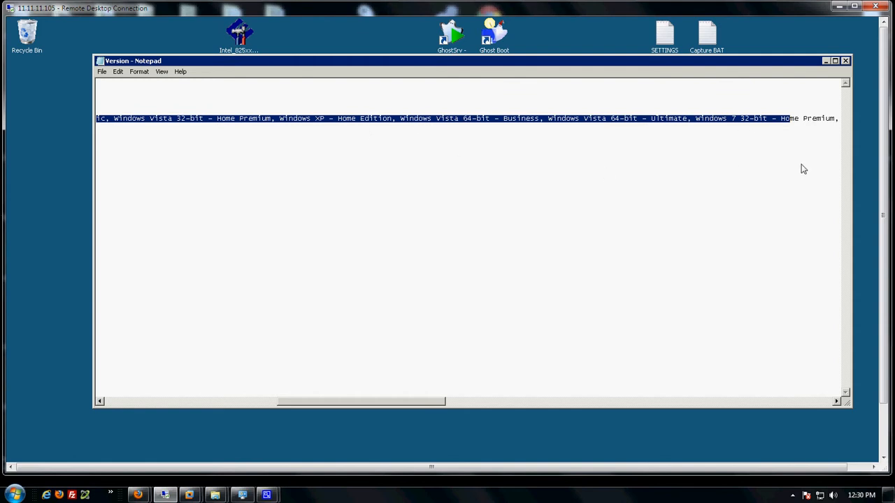
# Close the Version file and open the Windows PE editor with WinPE-512 selected.
pyautogui.click(845, 62)
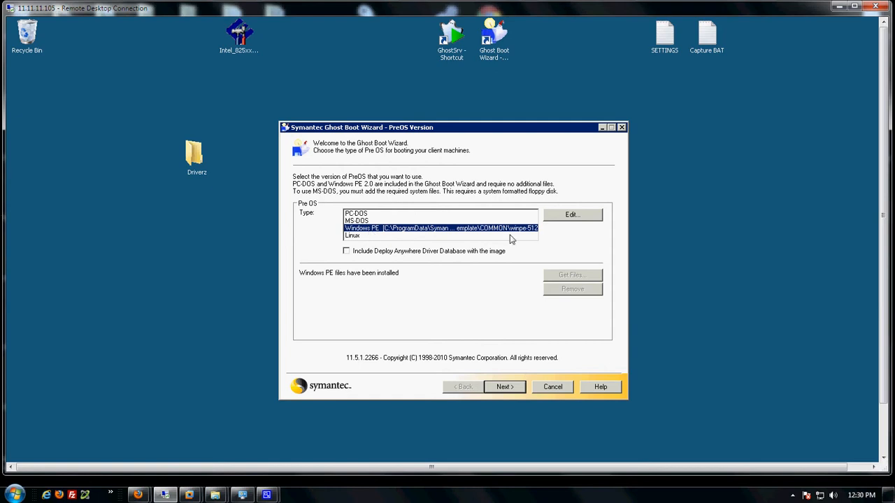
pyautogui.click(569, 216)
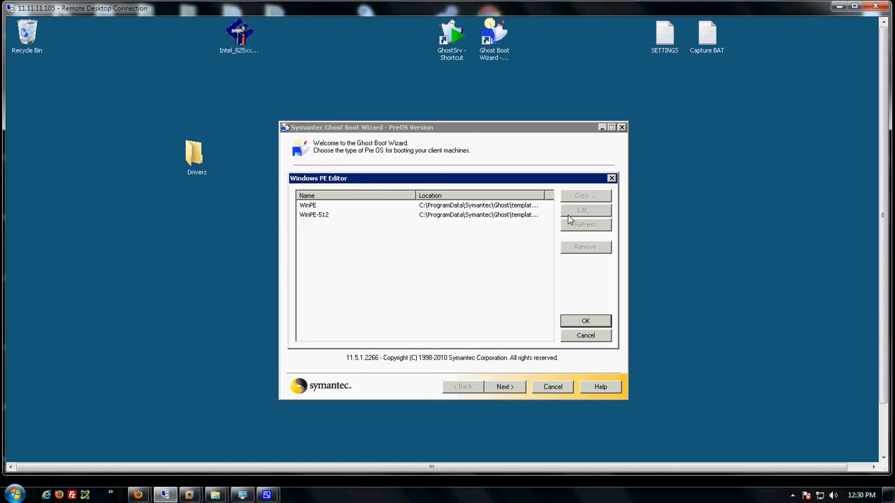
pyautogui.click(320, 216)
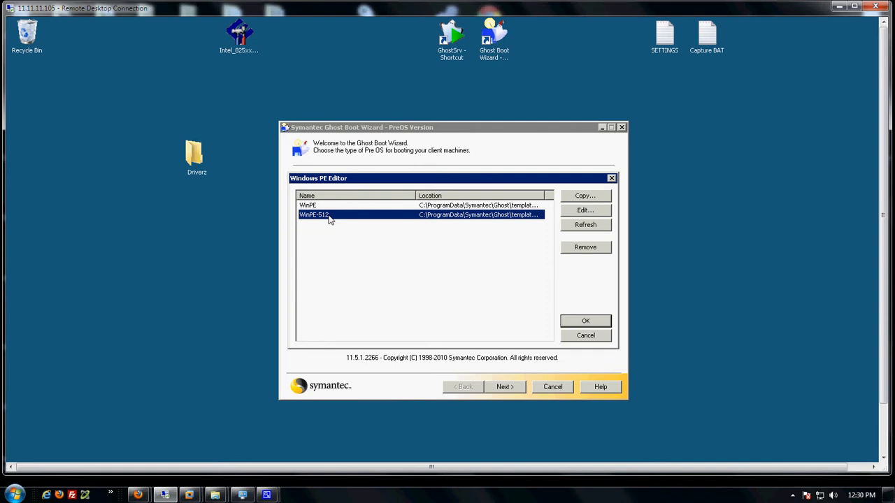
pyautogui.click(319, 206)
pyautogui.click(321, 217)
# Open WinPE-512's driver settings and scroll through its Storage Drivers list.
pyautogui.click(570, 211)
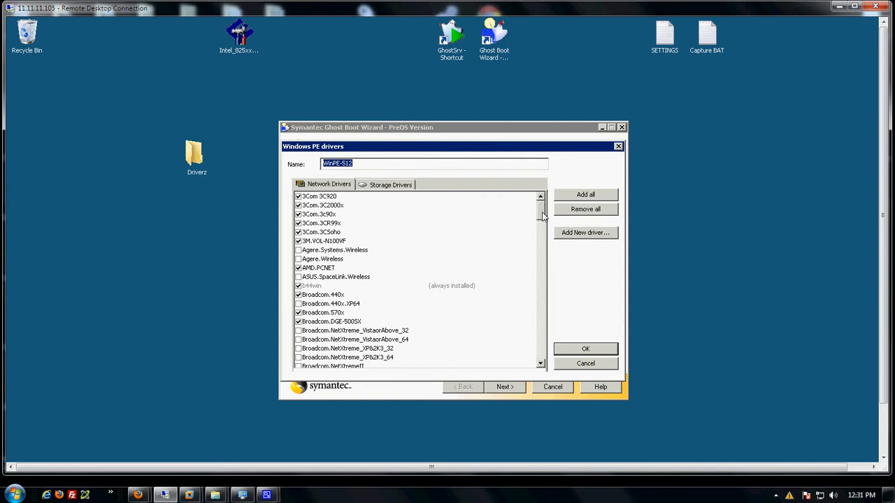
pyautogui.click(392, 185)
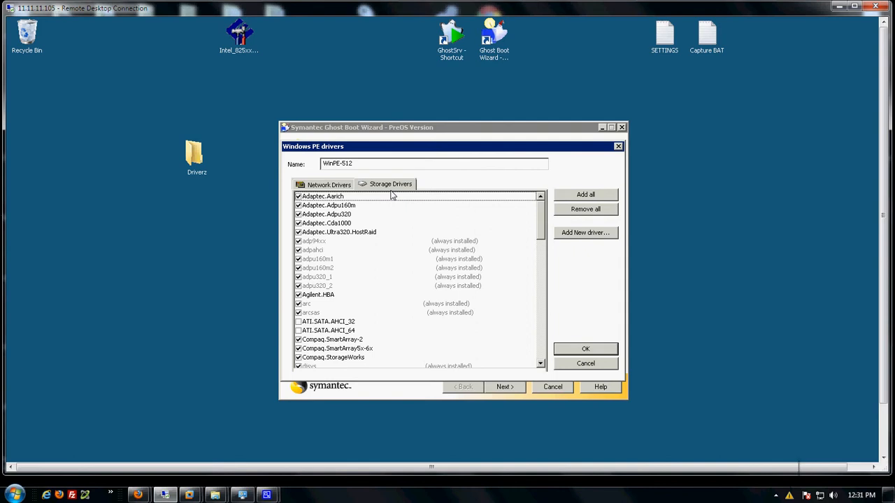
pyautogui.scroll(-4, 391, 292)
pyautogui.scroll(-8, 392, 293)
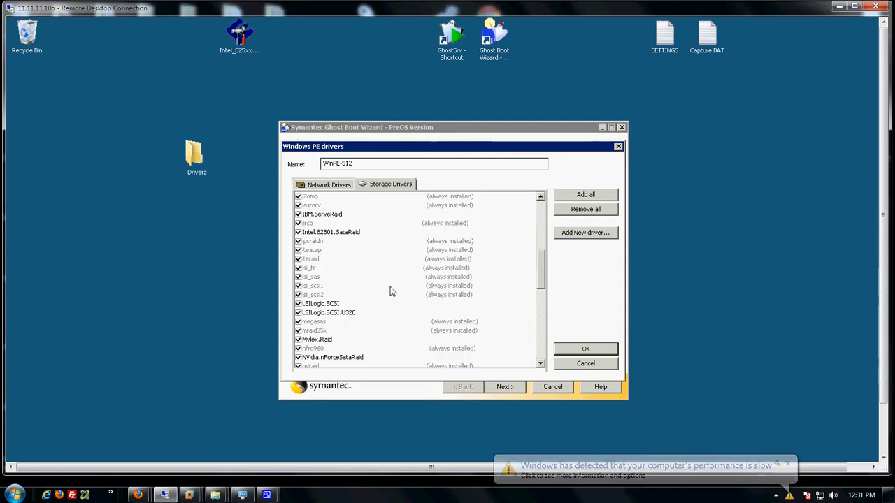
pyautogui.scroll(-6, 392, 292)
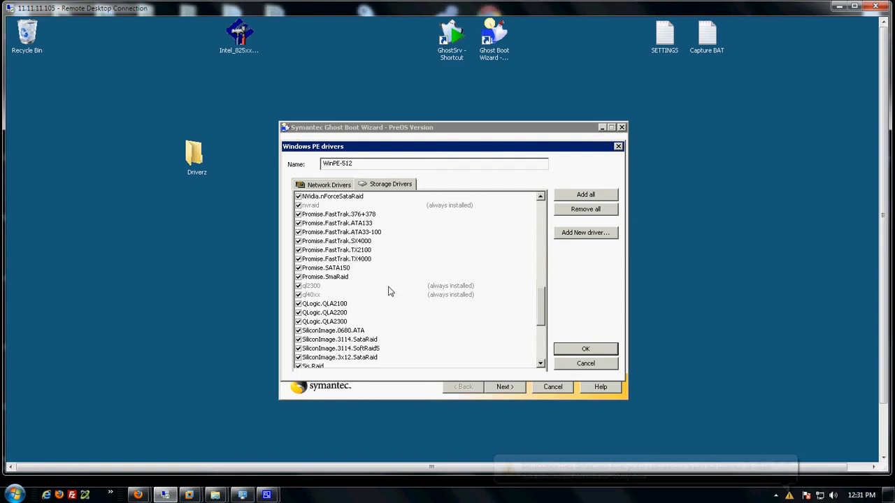
pyautogui.scroll(-3, 389, 292)
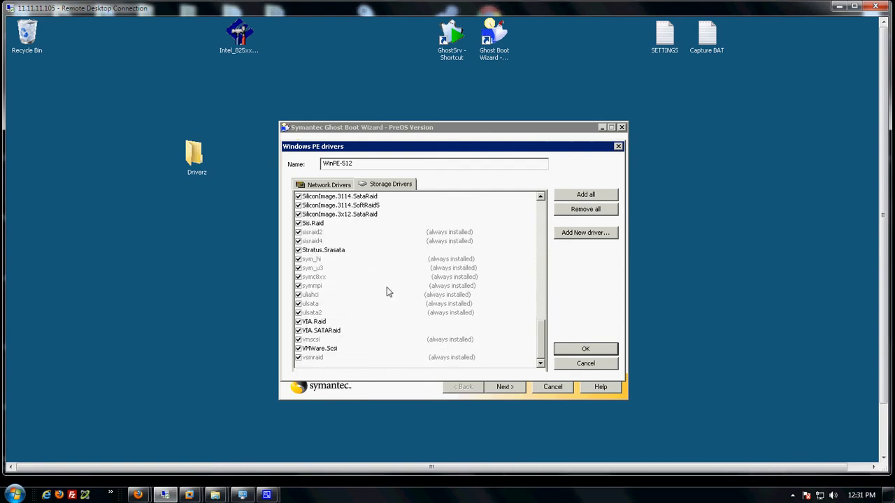
pyautogui.scroll(2, 388, 292)
pyautogui.scroll(5, 388, 293)
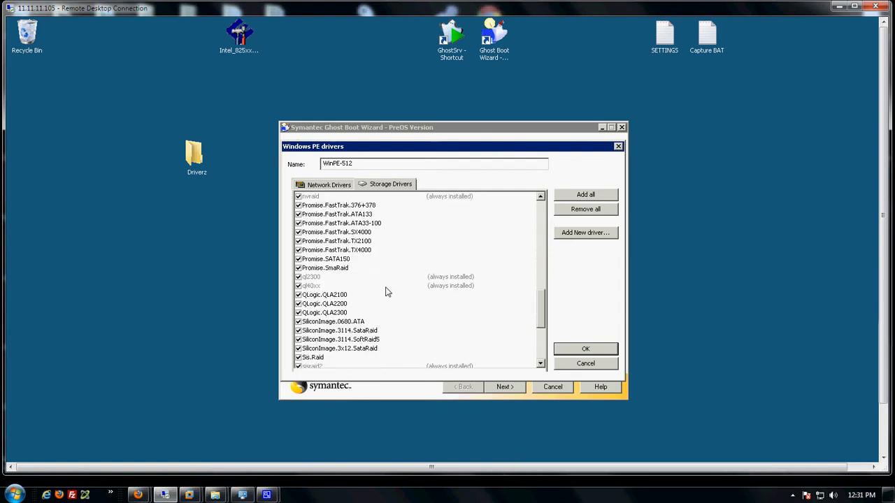
pyautogui.scroll(4, 388, 292)
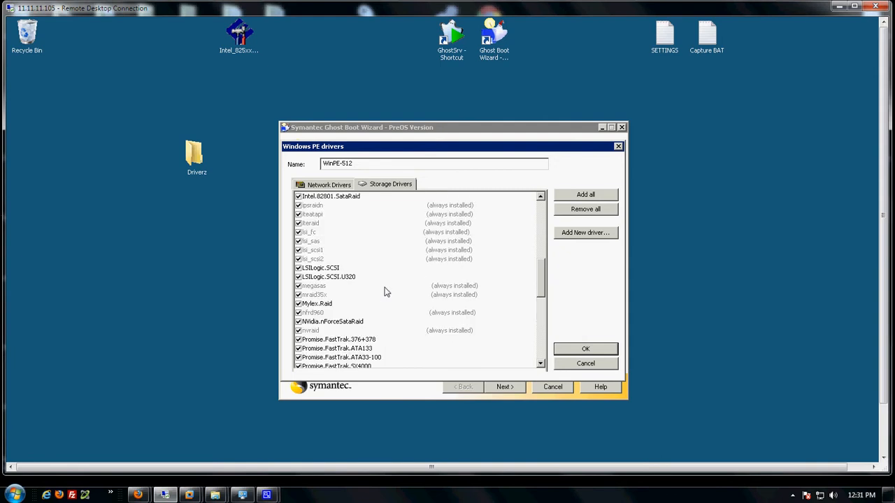
pyautogui.scroll(4, 386, 292)
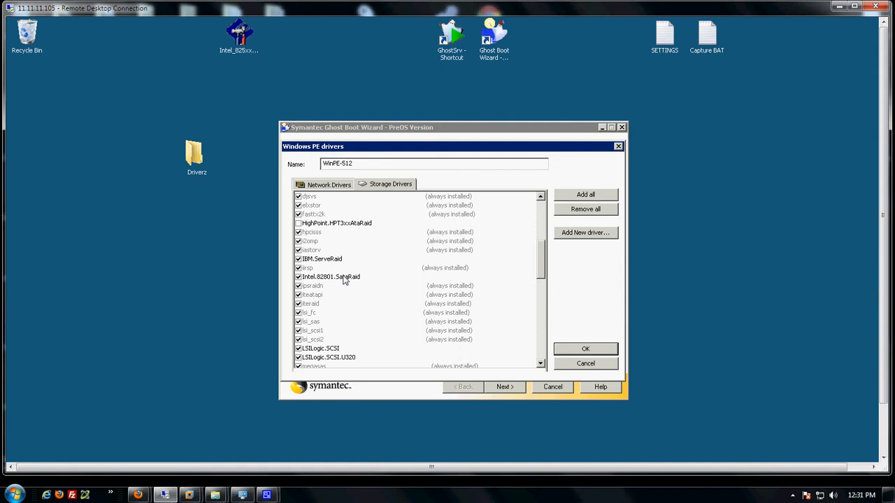
pyautogui.scroll(6, 349, 260)
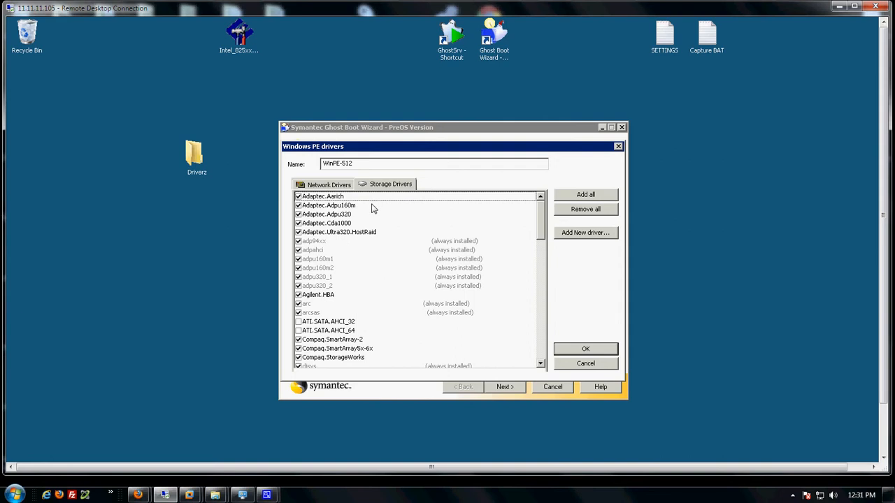
pyautogui.scroll(-2, 342, 311)
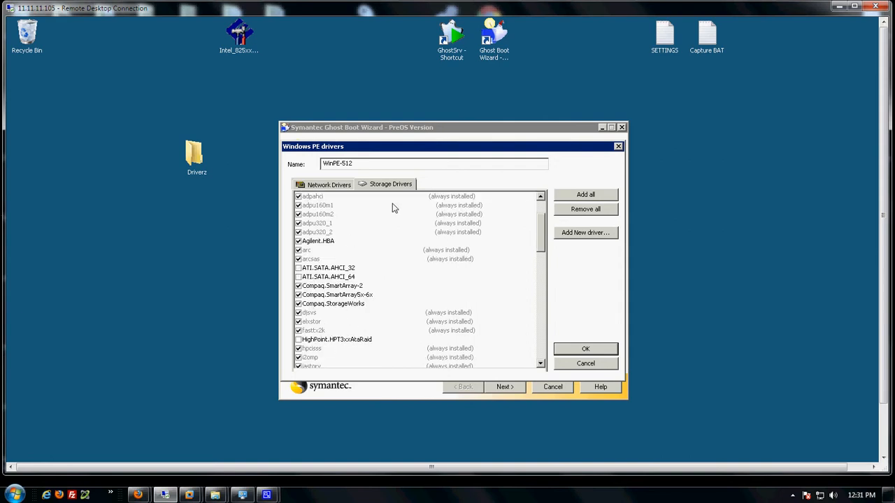
# Switch to the Network Drivers list and scroll back to the top.
pyautogui.click(328, 185)
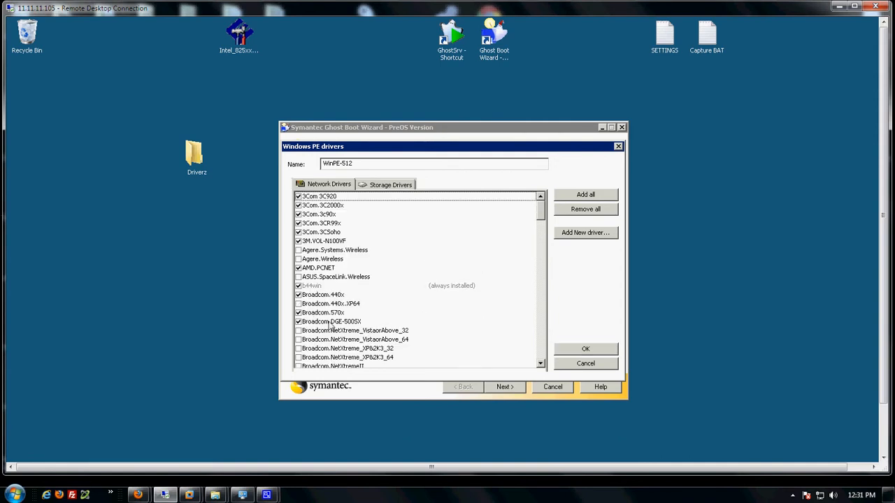
pyautogui.scroll(-11, 332, 325)
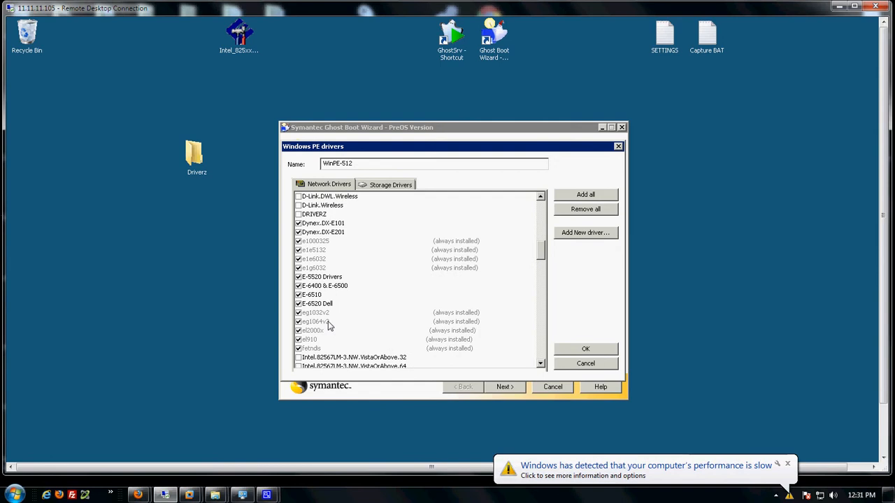
pyautogui.scroll(-1, 331, 326)
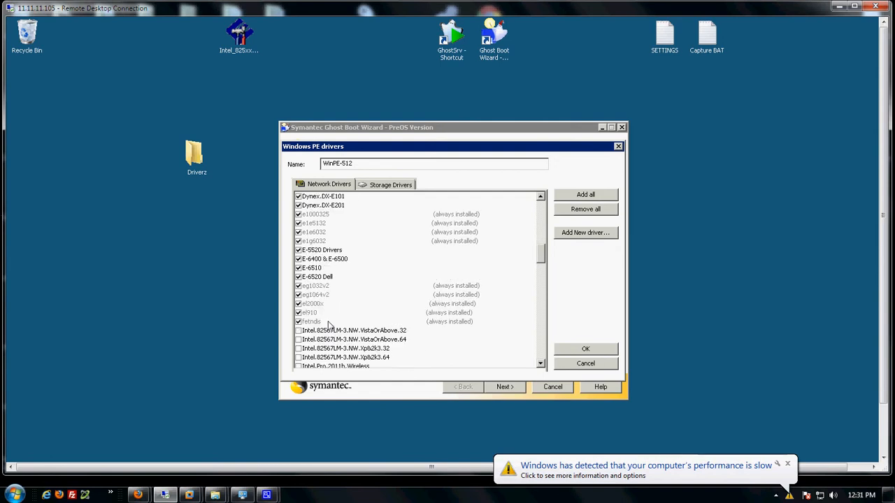
pyautogui.scroll(5, 328, 324)
pyautogui.scroll(10, 328, 321)
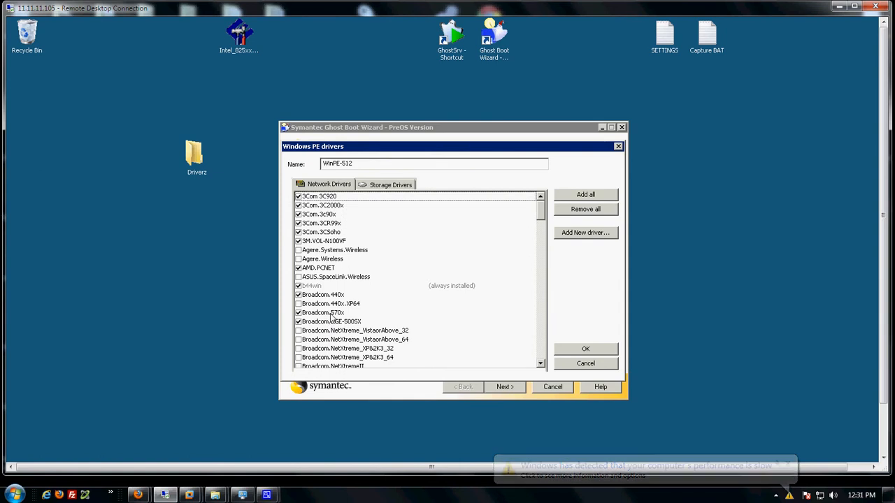
# Add a new driver whose location is the Desktop Driverz folder.
pyautogui.click(580, 235)
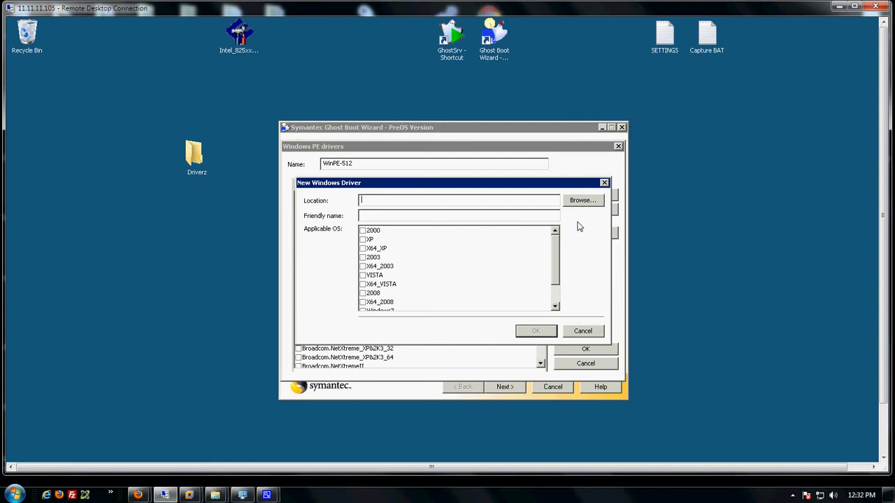
pyautogui.click(581, 200)
pyautogui.click(406, 275)
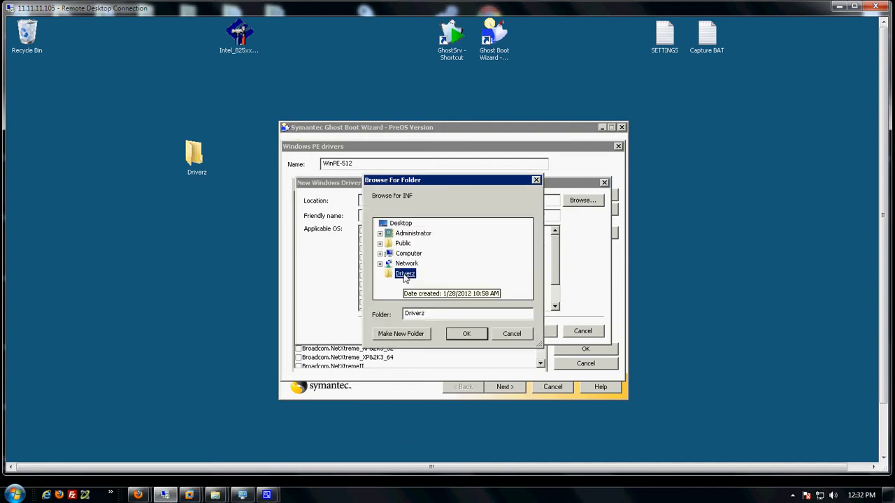
pyautogui.click(466, 334)
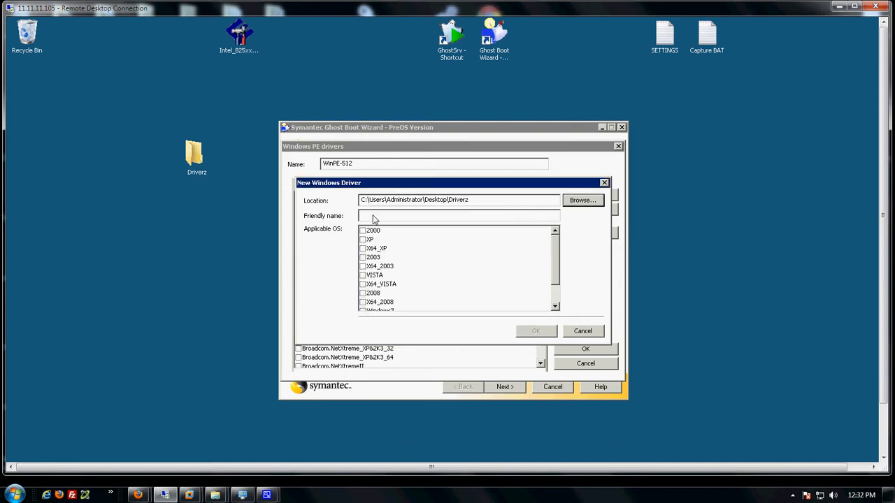
pyautogui.click(374, 216)
pyautogui.moveTo(507, 183); pyautogui.dragTo(509, 183)
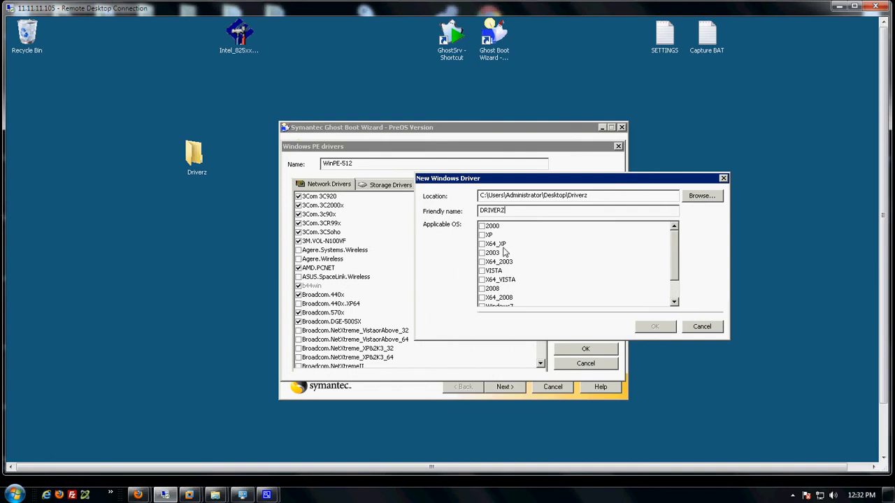
# Tick 2003 through X64_2008_R2 as applicable operating systems for the DRIVERZ driver.
pyautogui.scroll(-1, 610, 284)
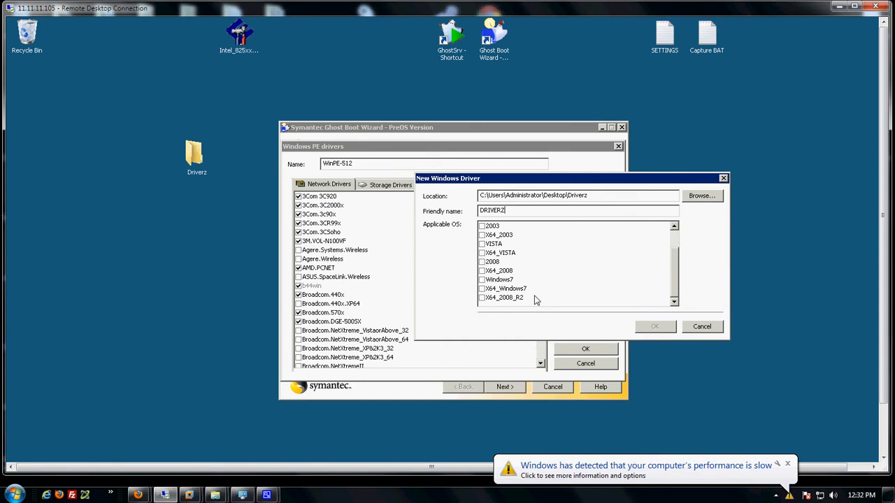
pyautogui.click(481, 298)
pyautogui.click(481, 288)
pyautogui.click(481, 279)
pyautogui.click(481, 271)
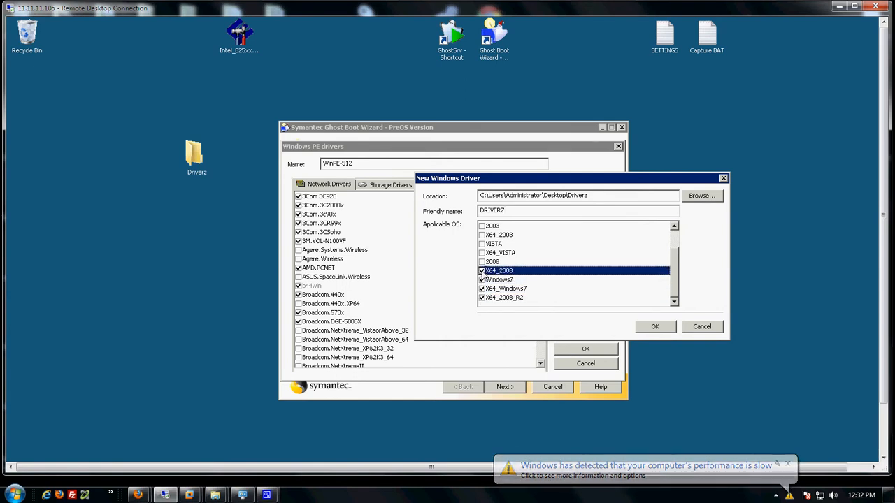
pyautogui.click(481, 261)
pyautogui.click(481, 253)
pyautogui.click(481, 243)
pyautogui.click(481, 235)
pyautogui.click(481, 226)
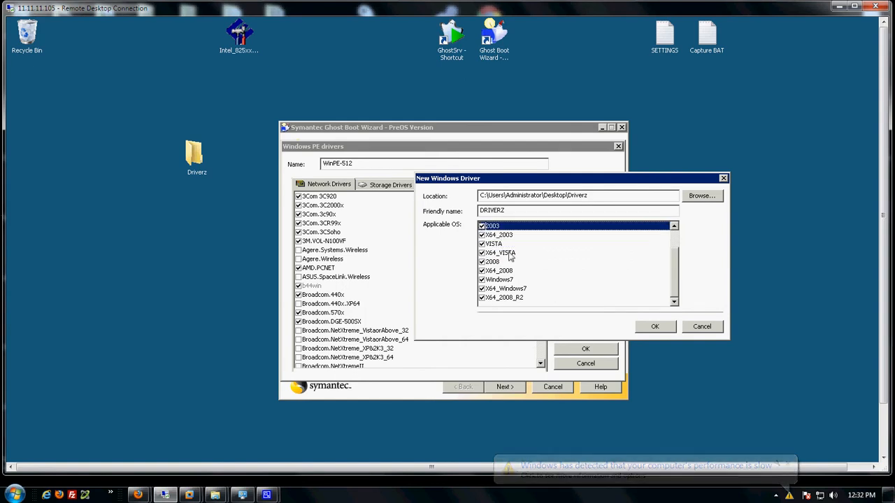
pyautogui.scroll(1, 512, 258)
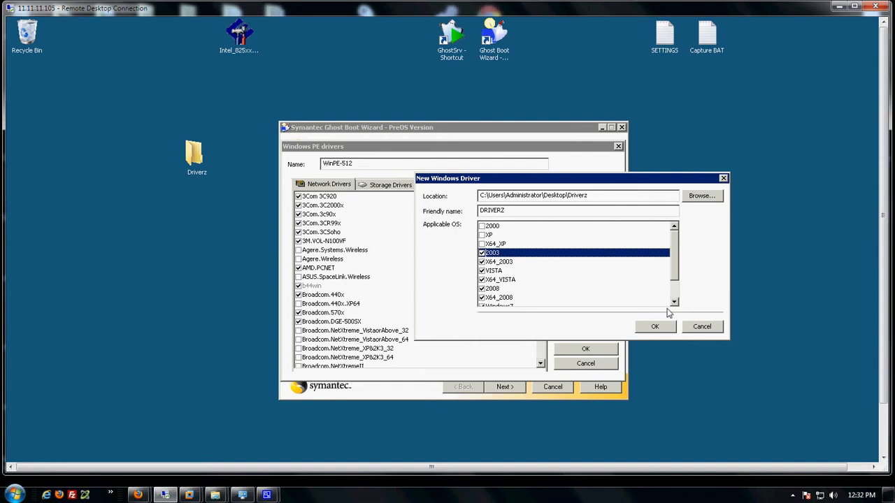
# Save the DRIVERZ driver and tick it in WinPE-512's network drivers list.
pyautogui.click(700, 327)
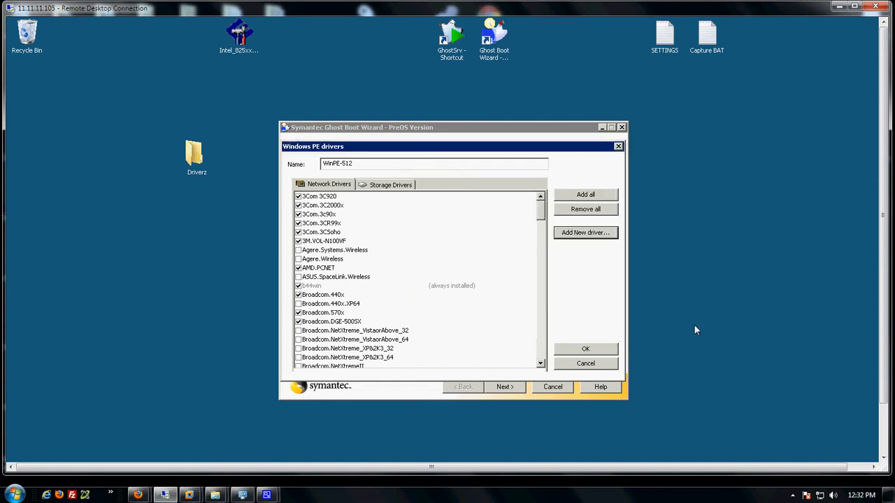
pyautogui.click(384, 331)
pyautogui.scroll(-2, 384, 336)
pyautogui.scroll(-6, 384, 336)
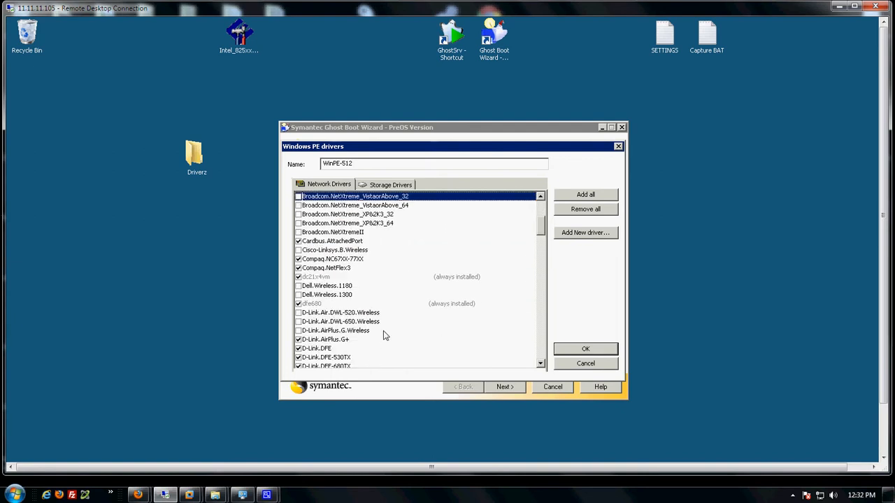
pyautogui.scroll(-1, 385, 336)
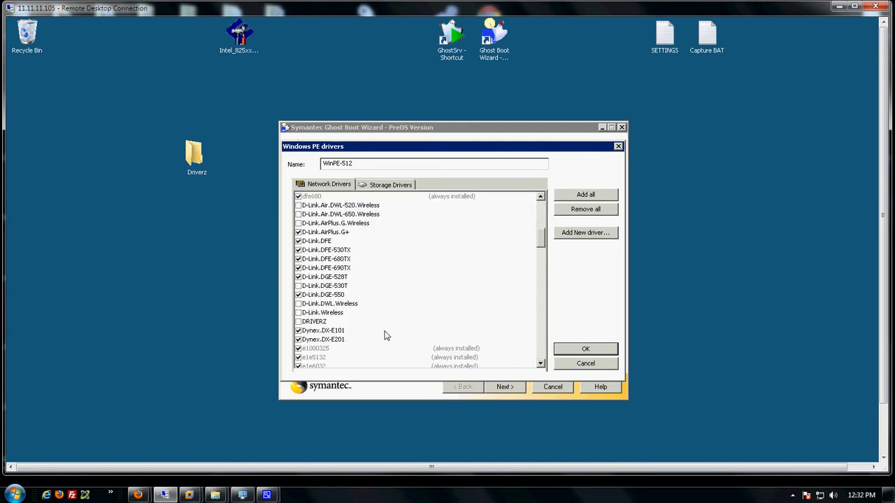
pyautogui.click(298, 321)
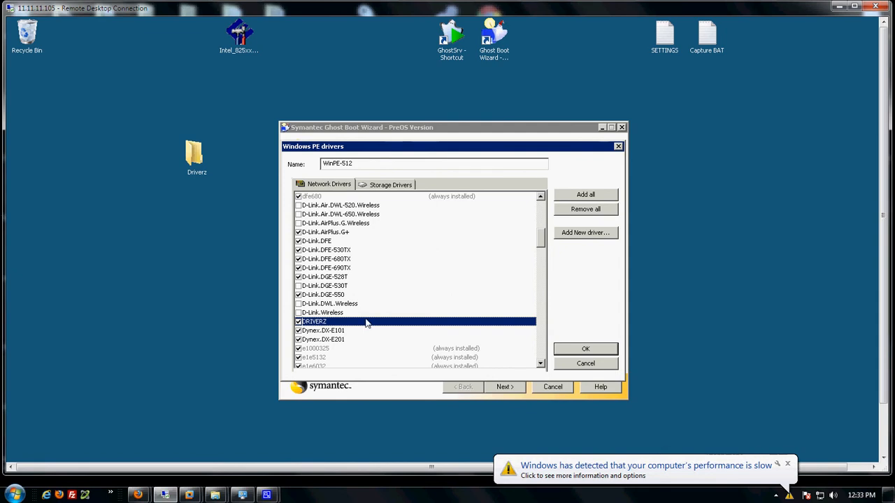
# Check the Storage Drivers tab, return to Network Drivers, and confirm the WinPE-512 settings.
pyautogui.click(381, 186)
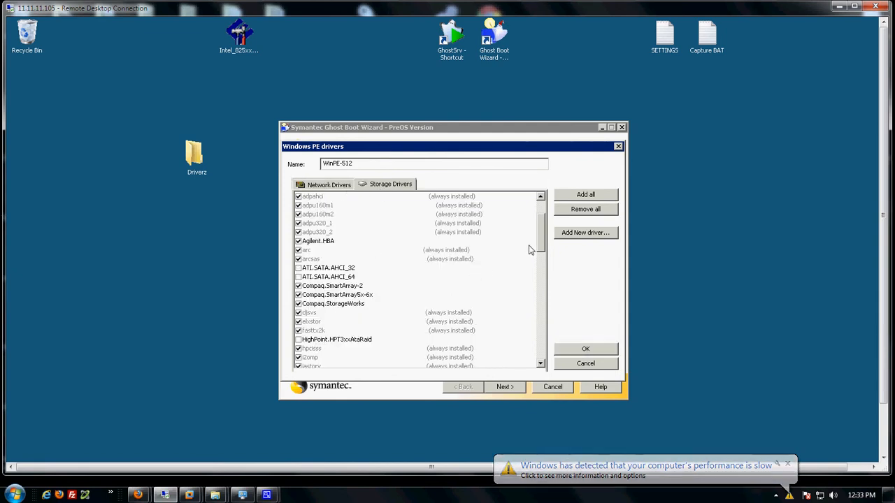
pyautogui.moveTo(540, 246)
pyautogui.mouseDown()
pyautogui.moveTo(538, 351)
pyautogui.moveTo(538, 247)
pyautogui.mouseUp()
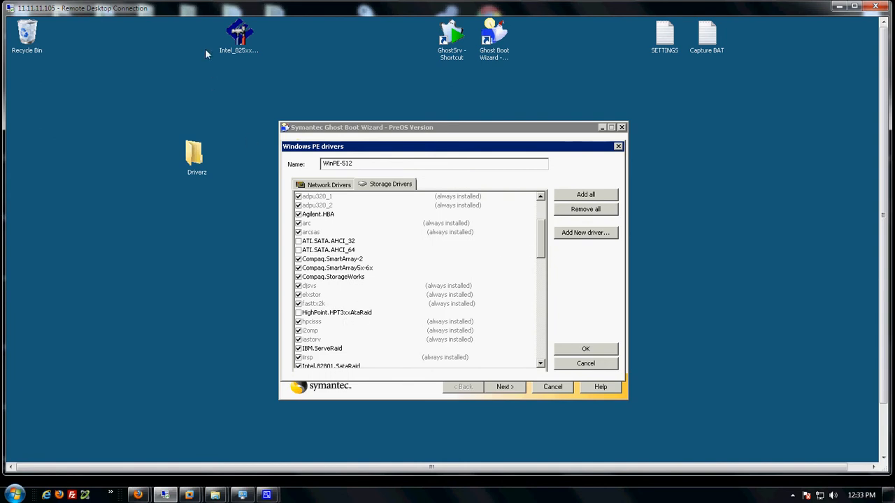
pyautogui.click(323, 185)
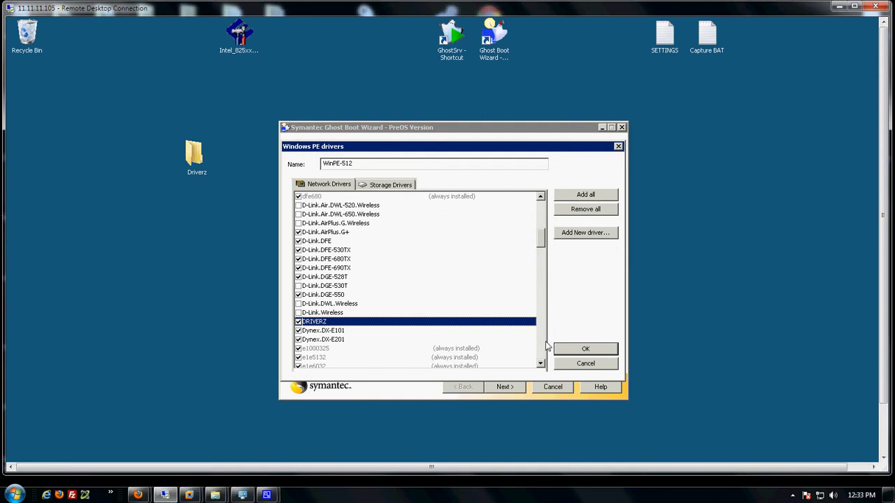
pyautogui.click(568, 363)
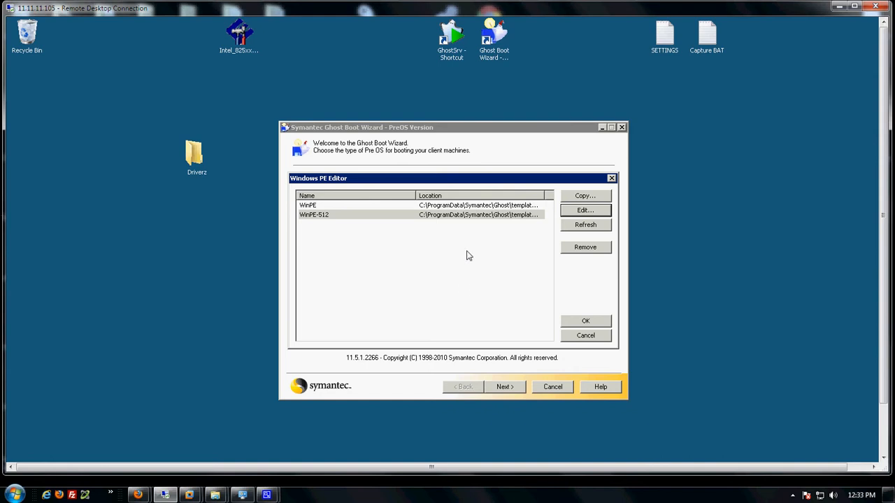
# Choose WinPE-512 as the Windows PE pre-OS and advance past the PreOS Version page.
pyautogui.click(353, 217)
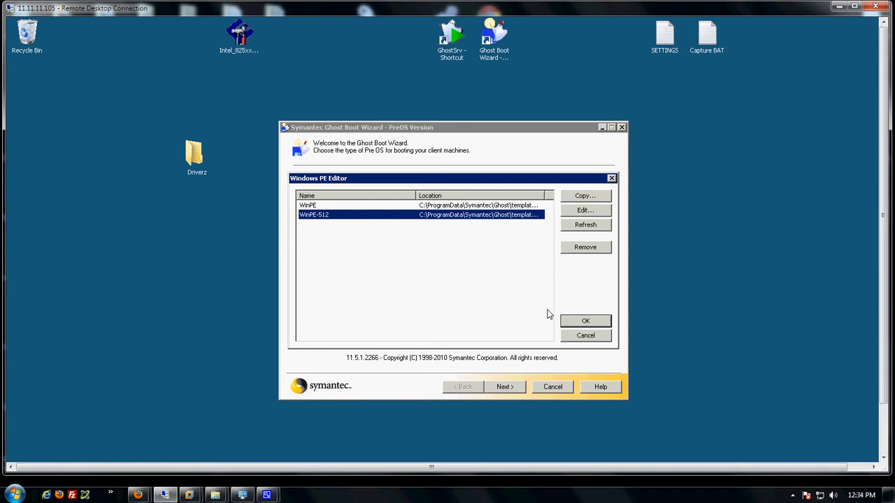
pyautogui.click(577, 340)
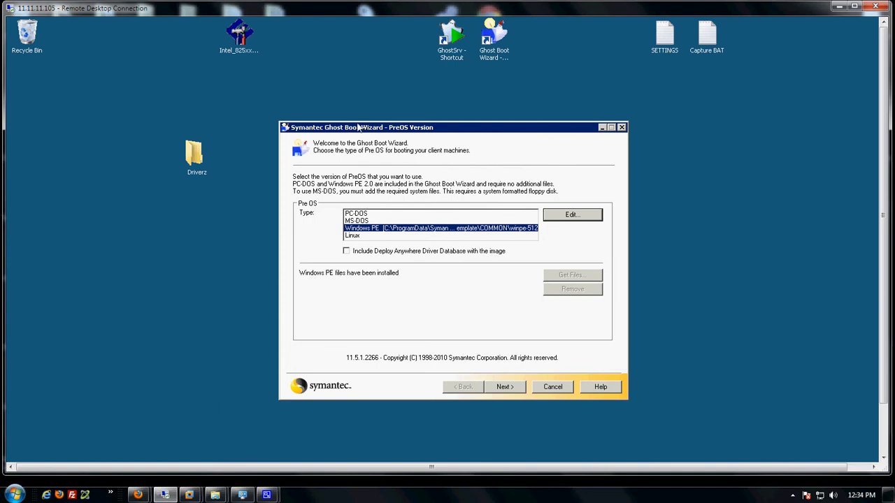
pyautogui.click(531, 231)
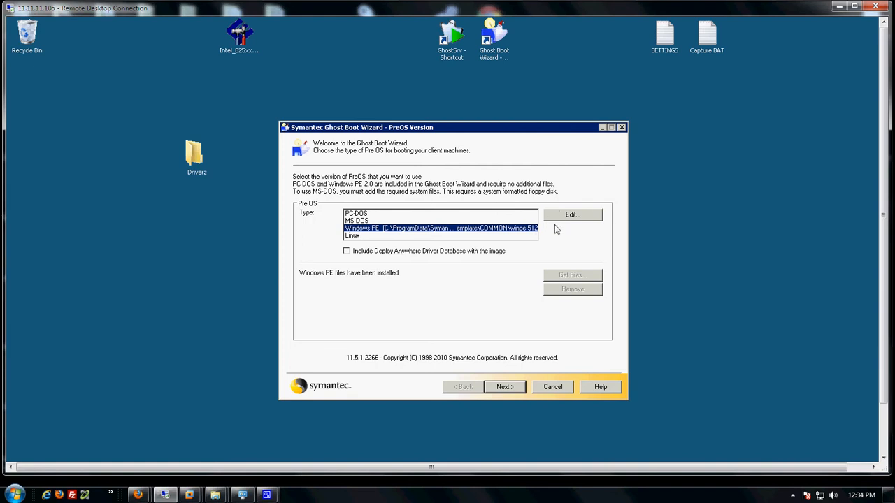
pyautogui.click(507, 392)
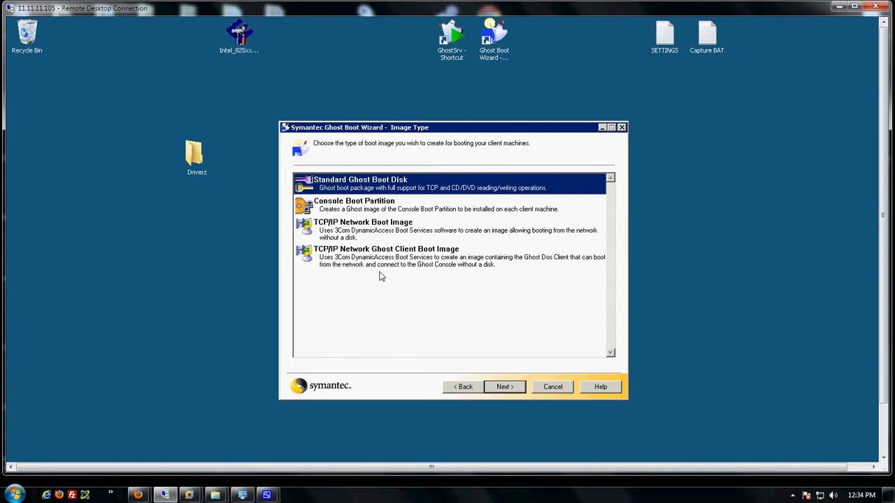
# Accept the Standard boot disk, Symantec Ghost client and no network login settings.
pyautogui.click(499, 390)
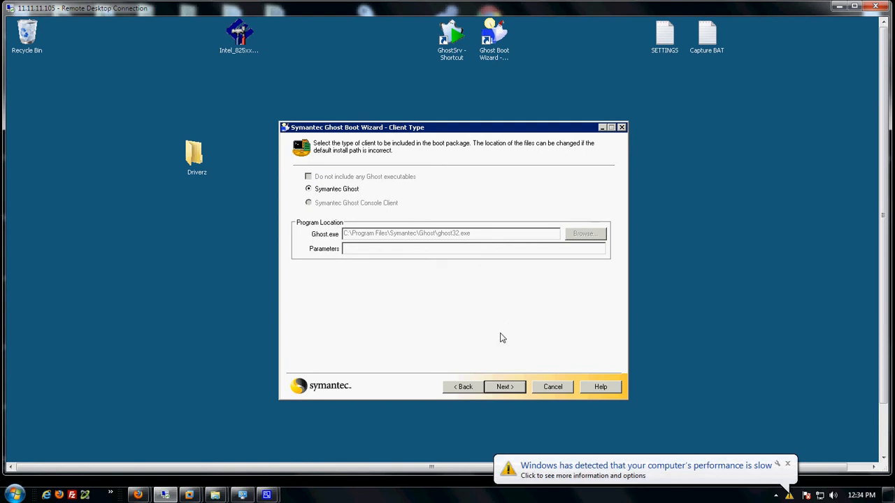
pyautogui.click(503, 388)
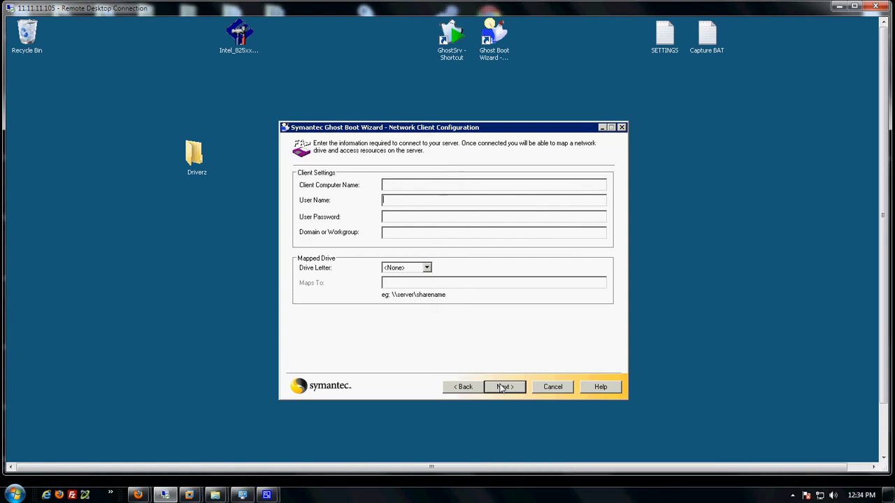
pyautogui.click(502, 387)
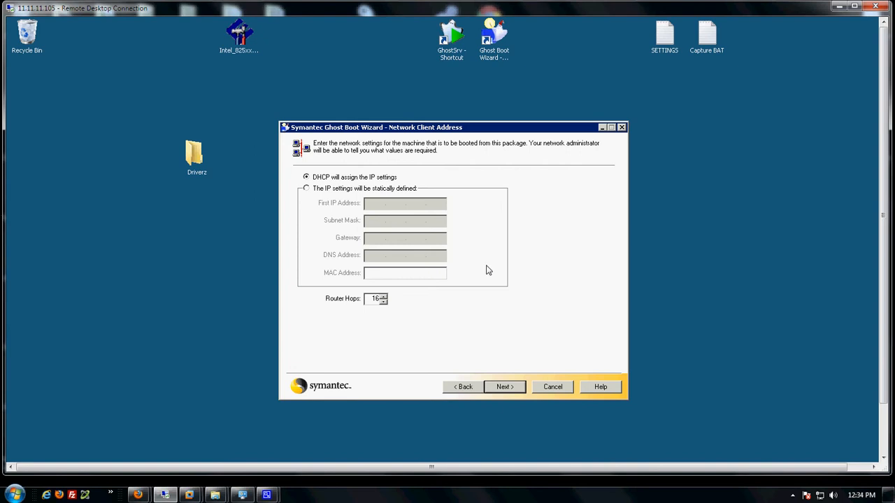
# Keep DHCP addressing and save the ISO image as TEST-IMAGE.iso on the Desktop.
pyautogui.click(504, 387)
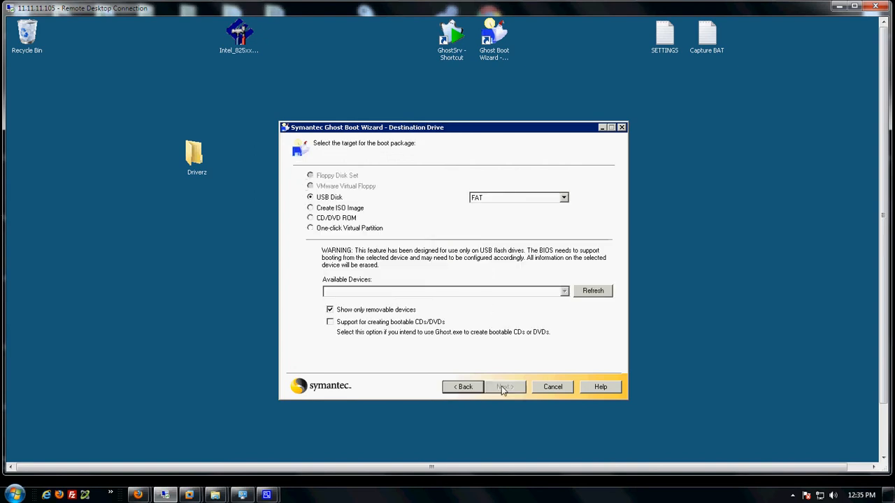
pyautogui.click(350, 209)
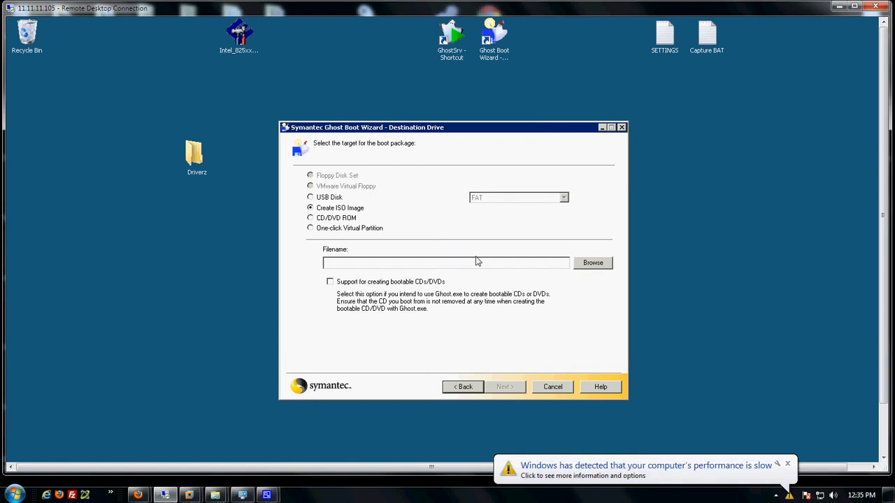
pyautogui.click(593, 263)
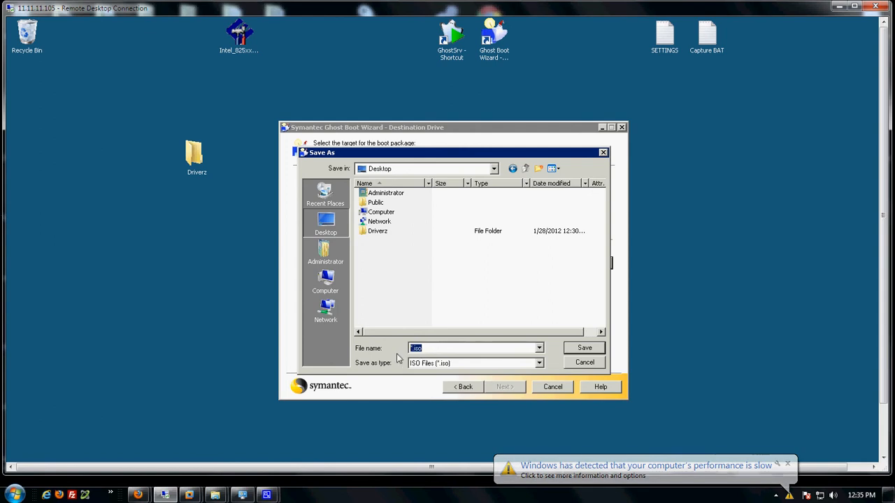
pyautogui.write('TEST')
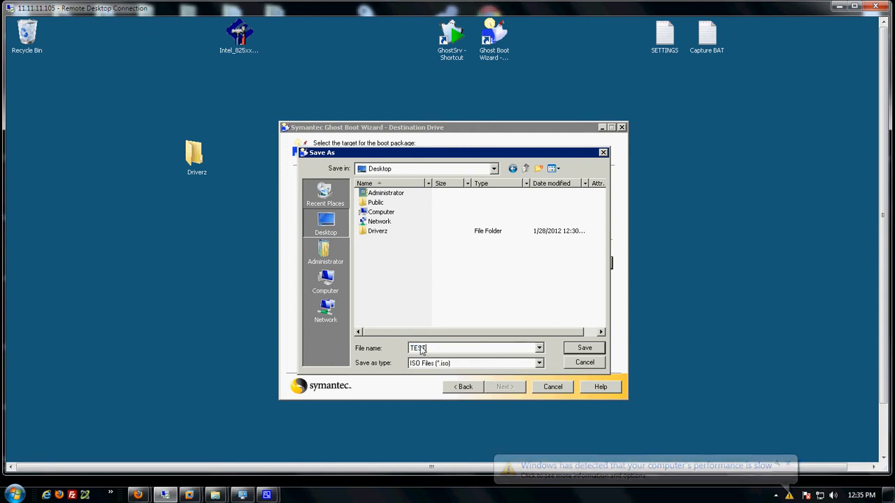
pyautogui.write('-IM')
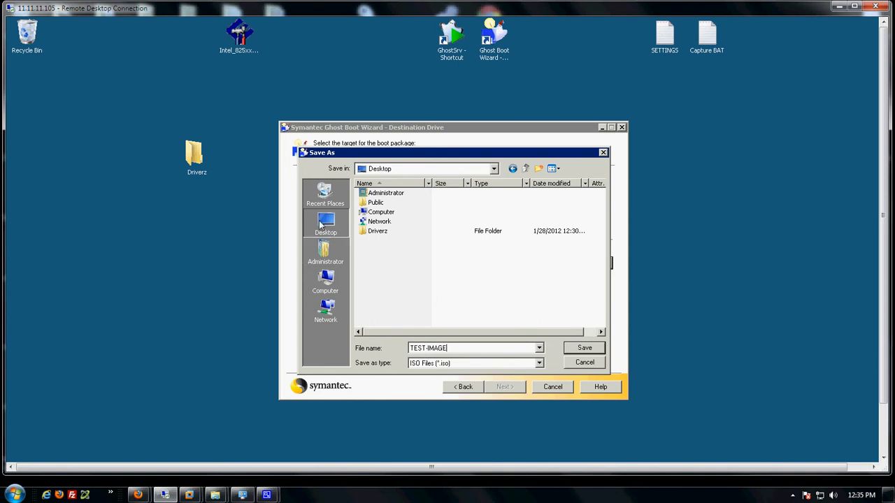
pyautogui.write('AGE')
pyautogui.click(565, 351)
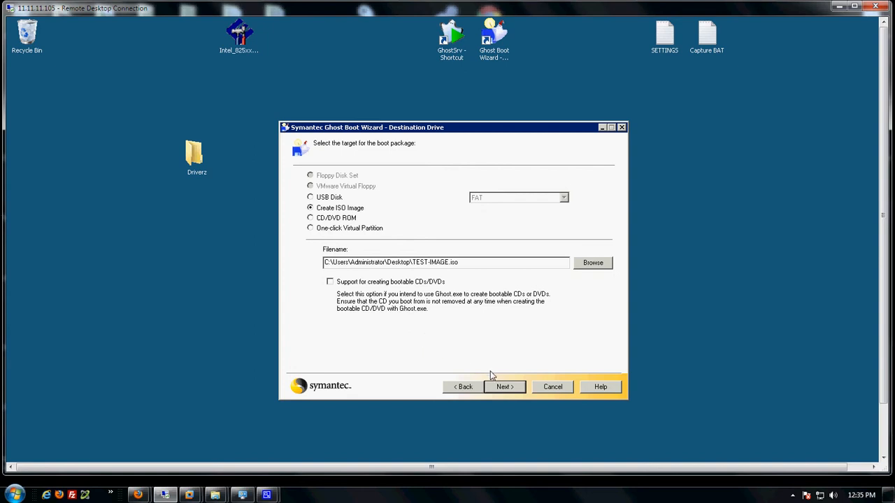
pyautogui.click(506, 389)
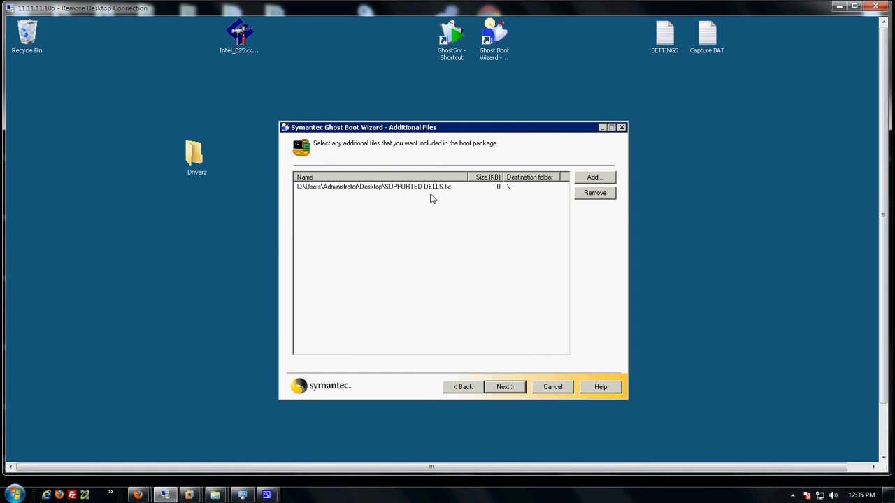
# Create a new desktop text document named changes.
pyautogui.click(683, 208)
pyautogui.rightClick(683, 207)
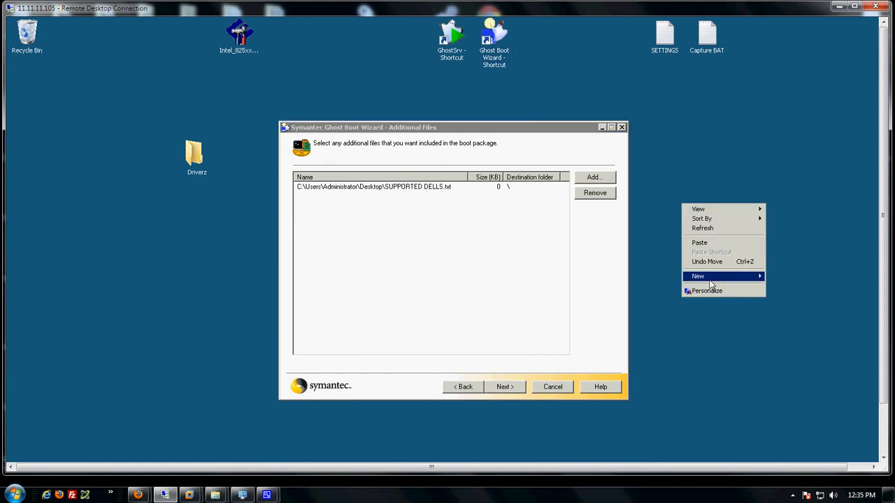
pyautogui.moveTo(707, 278)
pyautogui.click(796, 333)
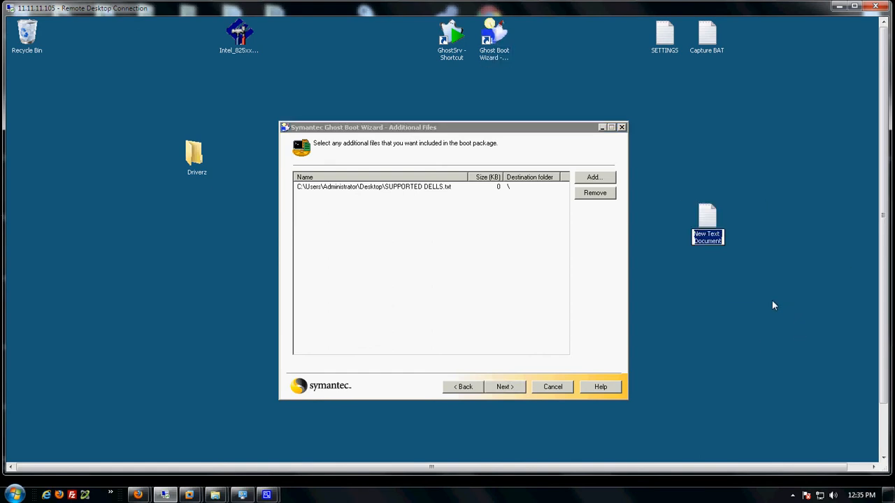
pyautogui.write('ch')
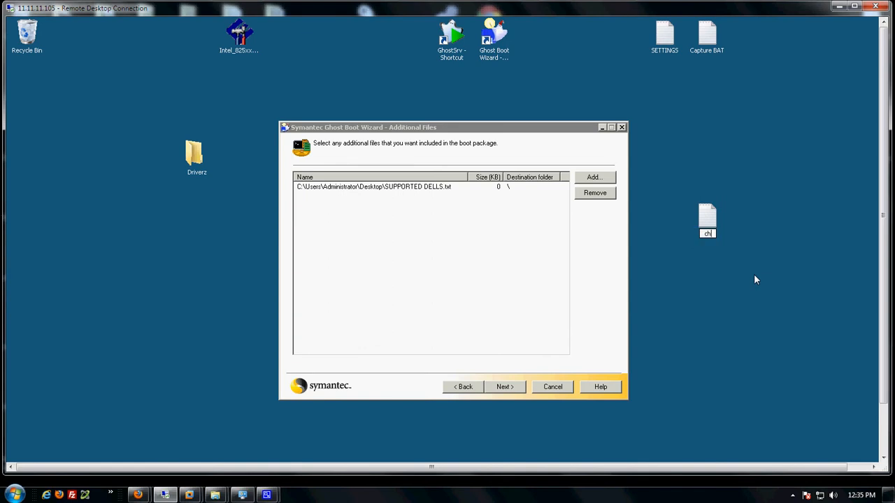
pyautogui.write('anges')
# Write 'Added DRIVERSZ Pack' in changes.txt with Notepad and save it.
pyautogui.doubleClick(709, 218)
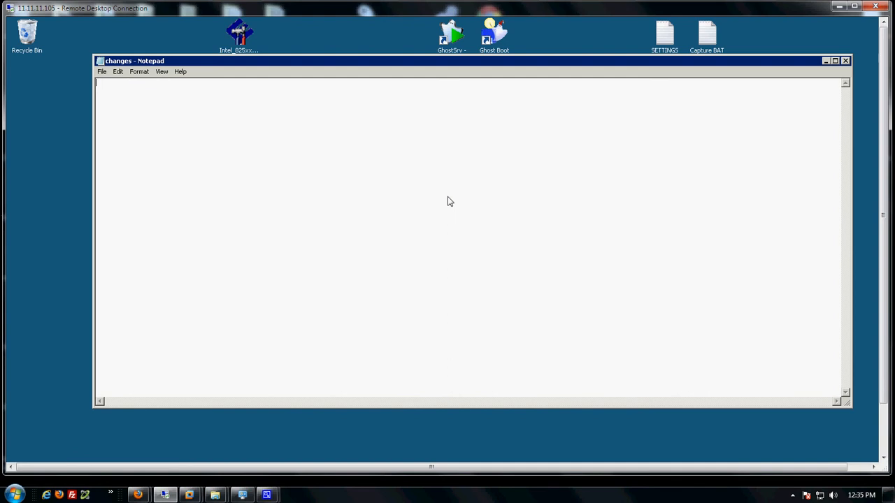
pyautogui.write('Added DRIVERSZ Pack')
pyautogui.click(846, 61)
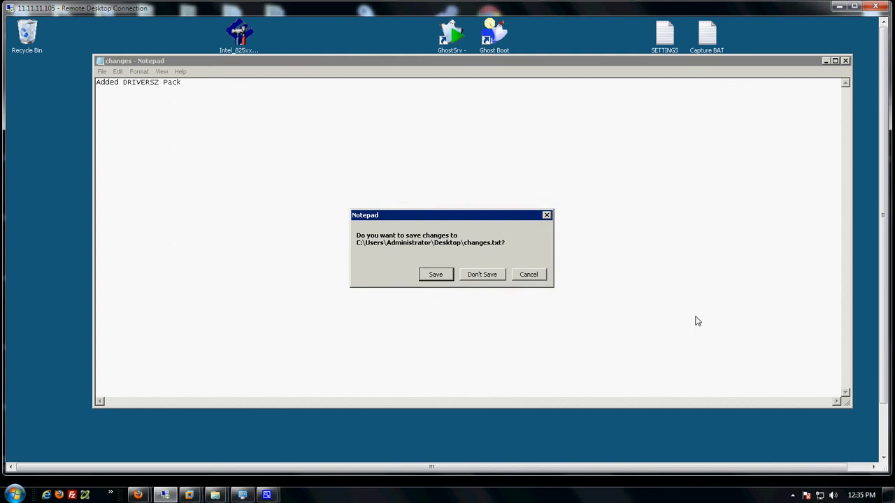
pyautogui.click(435, 273)
pyautogui.click(707, 221)
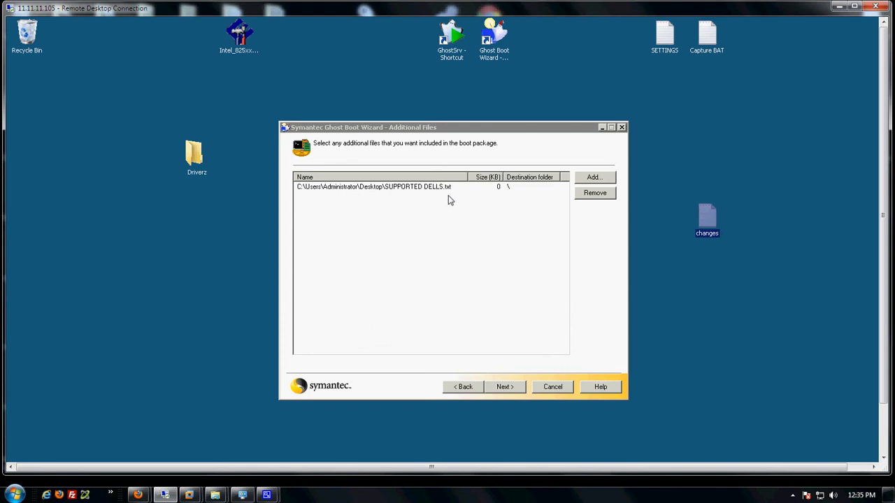
# Add changes.txt to the boot package with destination folder \.
pyautogui.click(502, 389)
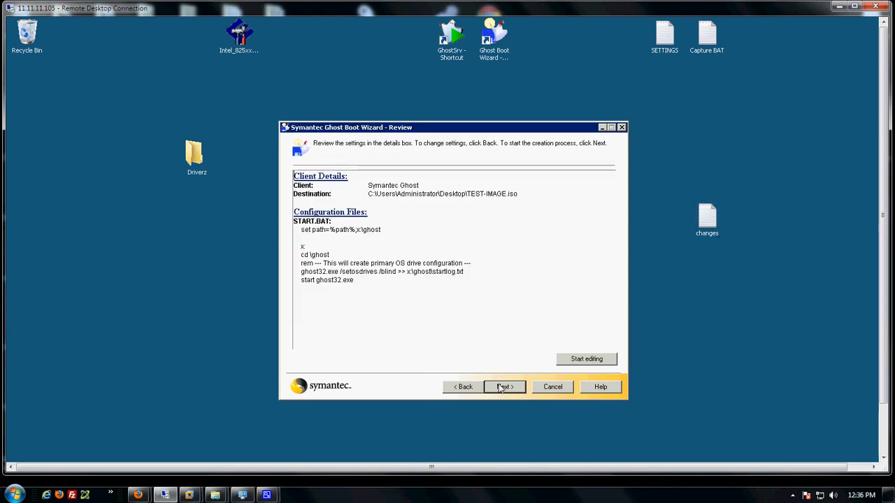
pyautogui.click(463, 387)
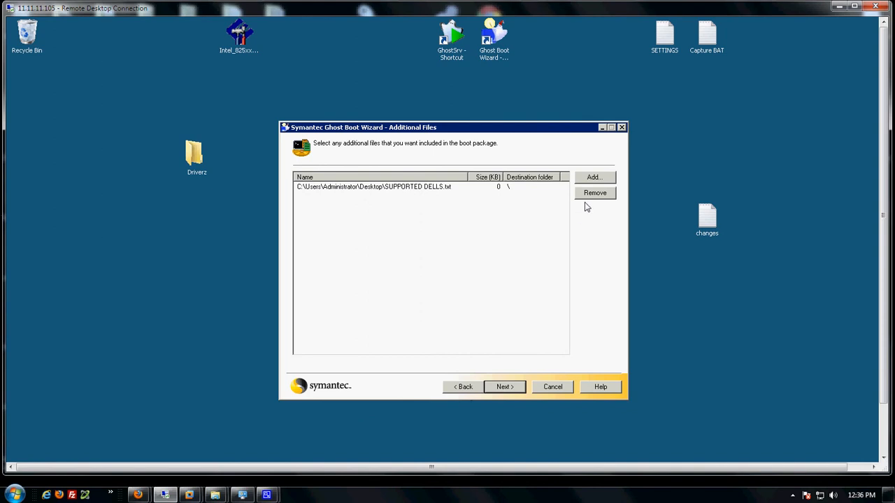
pyautogui.click(593, 179)
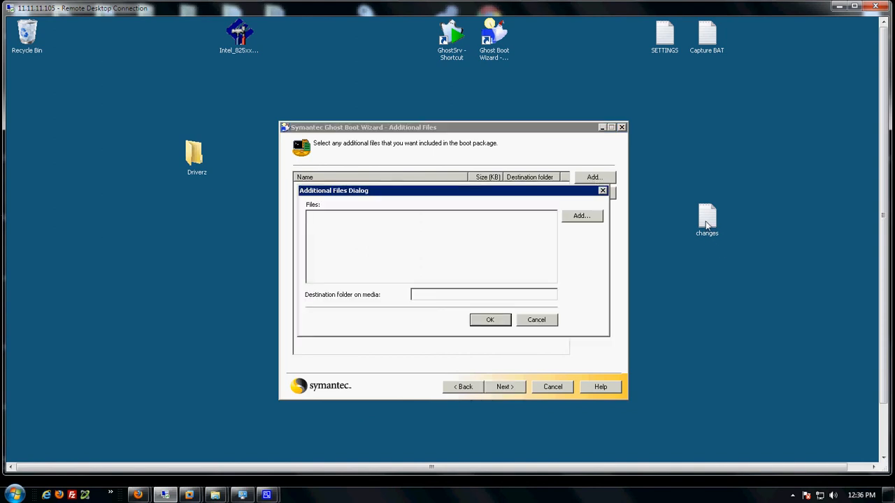
pyautogui.click(580, 216)
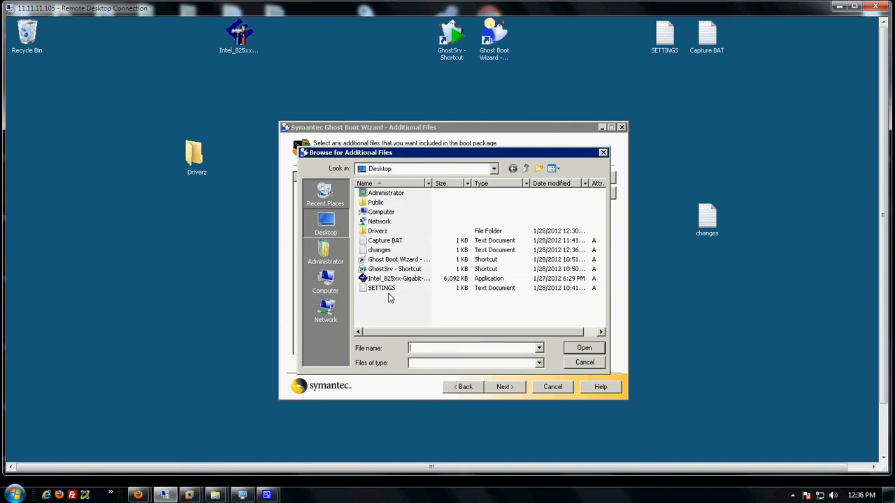
pyautogui.click(383, 252)
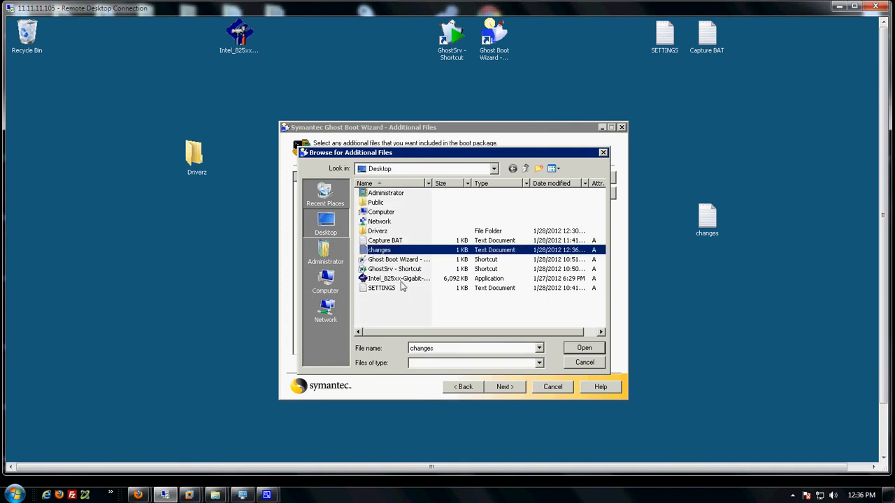
pyautogui.click(578, 350)
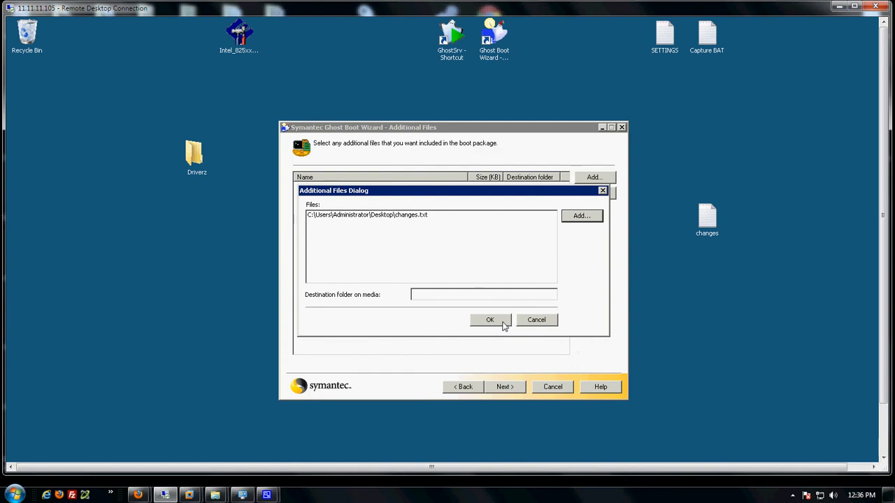
pyautogui.click(464, 298)
pyautogui.write('\\')
pyautogui.click(490, 321)
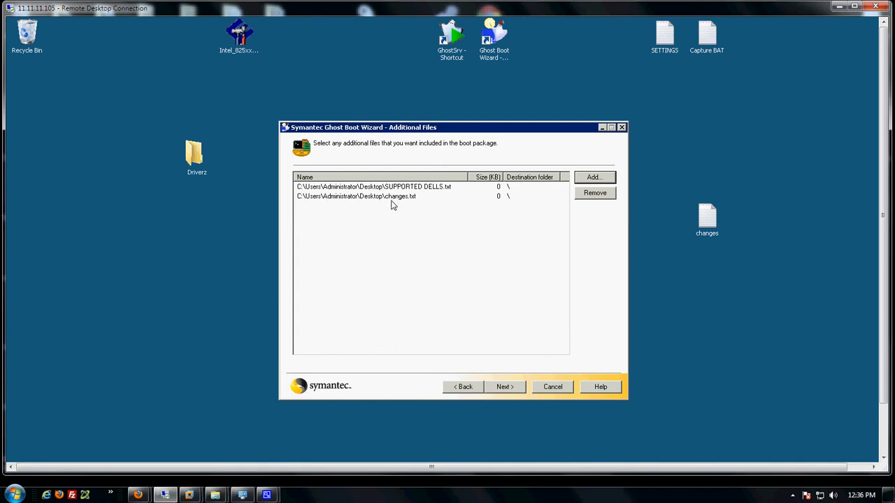
# Remove changes.txt from the package again and continue to the Review page.
pyautogui.click(711, 215)
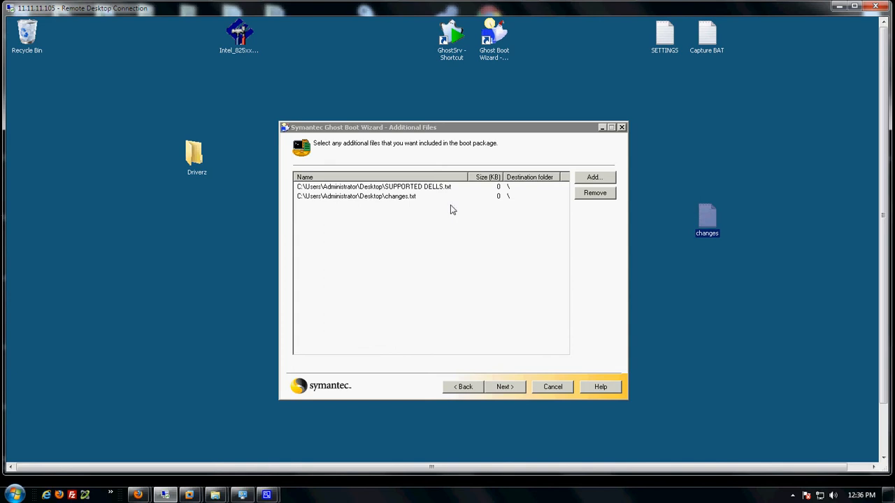
pyautogui.click(415, 197)
pyautogui.click(593, 197)
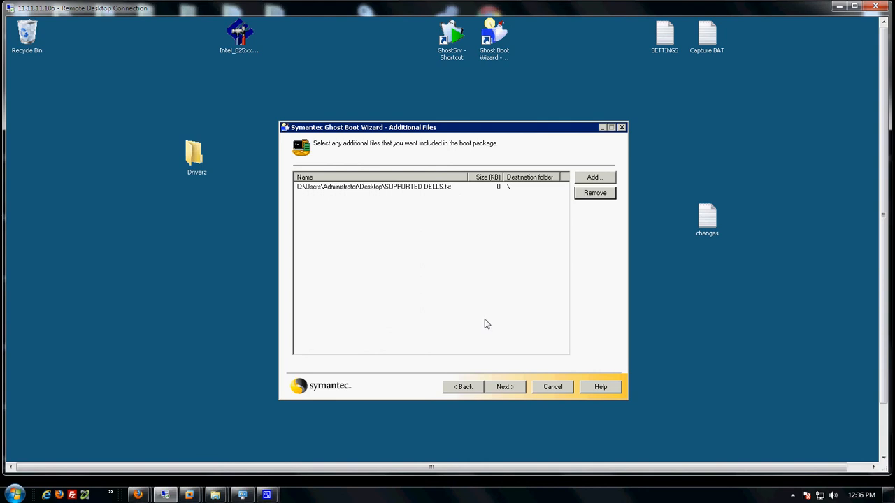
pyautogui.click(504, 388)
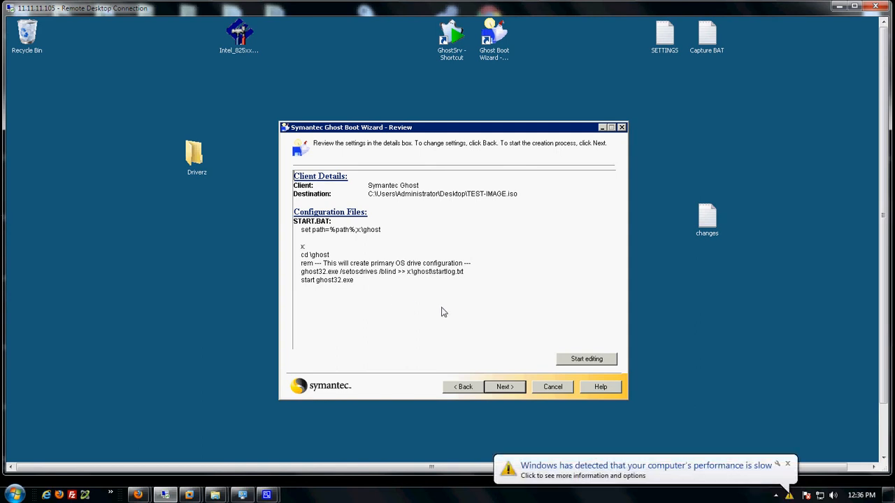
# Make START.BAT editable and delete all of its default commands.
pyautogui.click(585, 360)
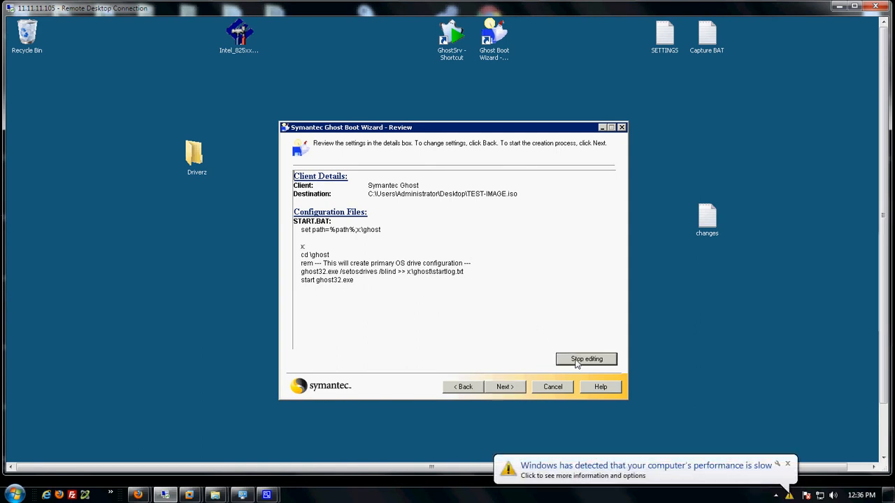
pyautogui.moveTo(356, 304); pyautogui.dragTo(301, 230)
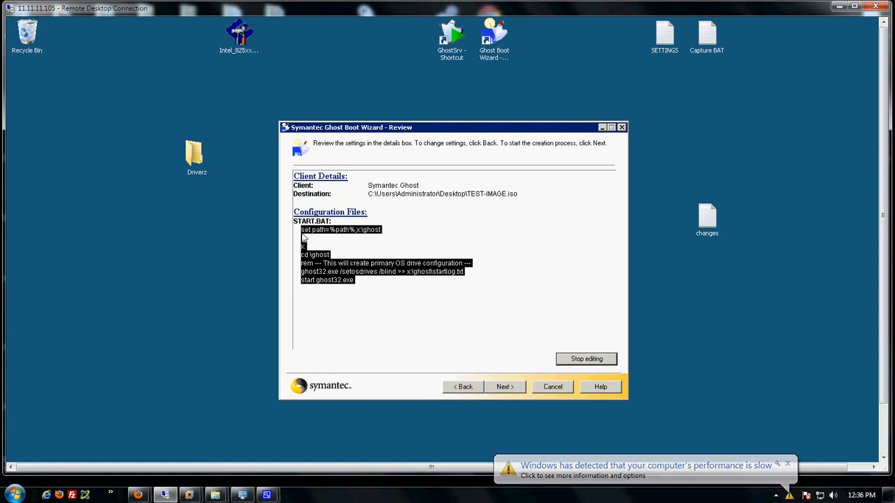
pyautogui.press('Delete')
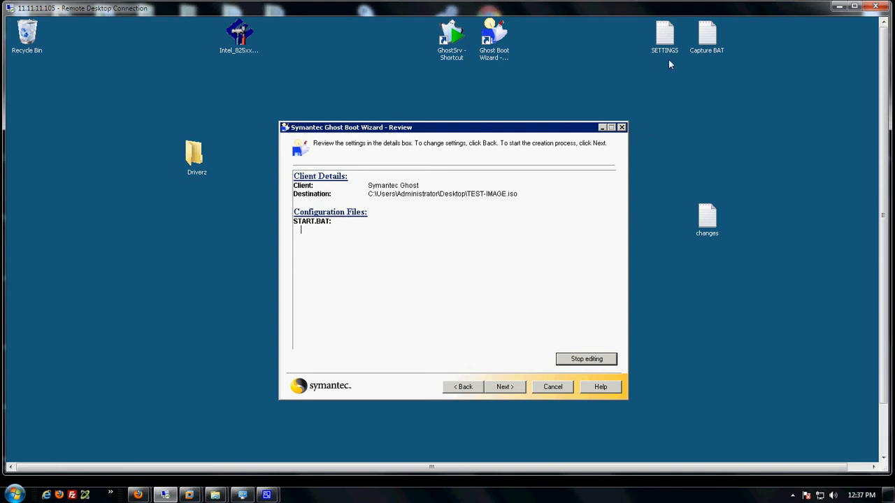
pyautogui.doubleClick(664, 34)
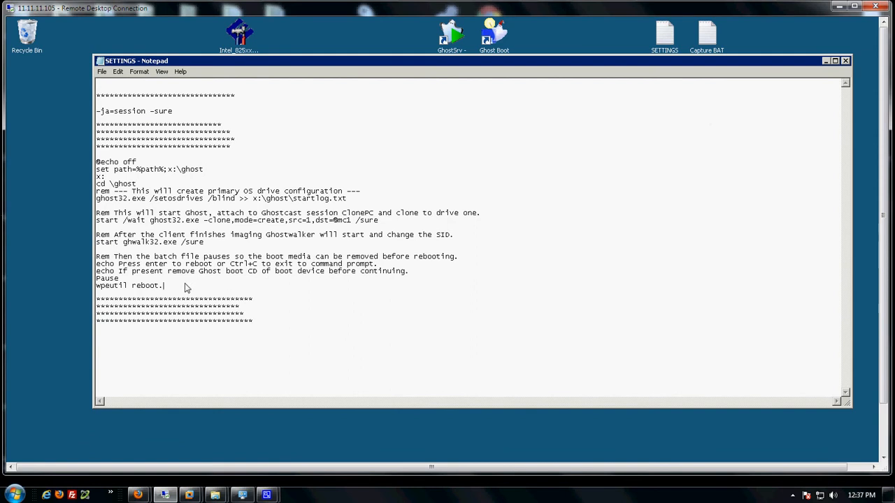
pyautogui.moveTo(186, 286); pyautogui.dragTo(99, 166)
pyautogui.rightClick(99, 166)
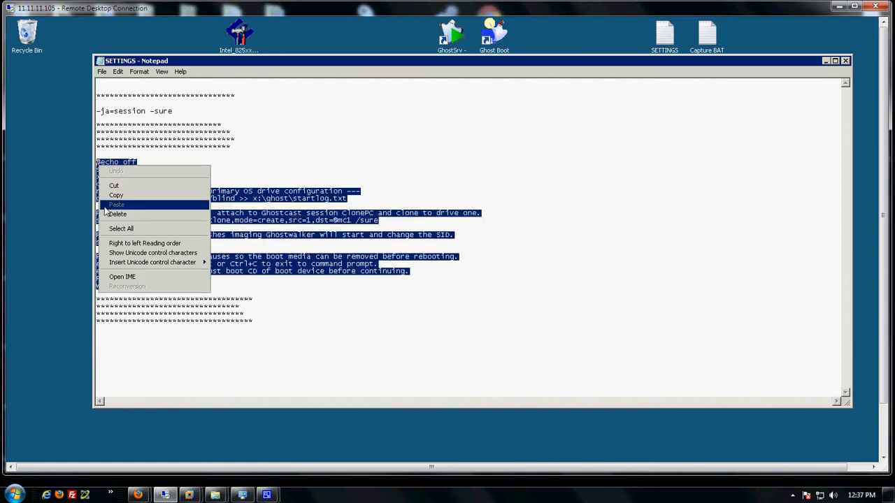
pyautogui.click(114, 195)
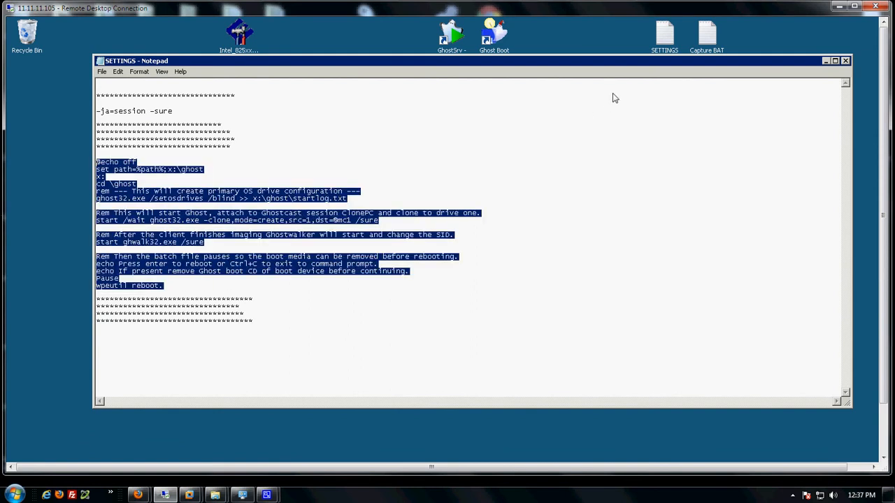
pyautogui.click(845, 61)
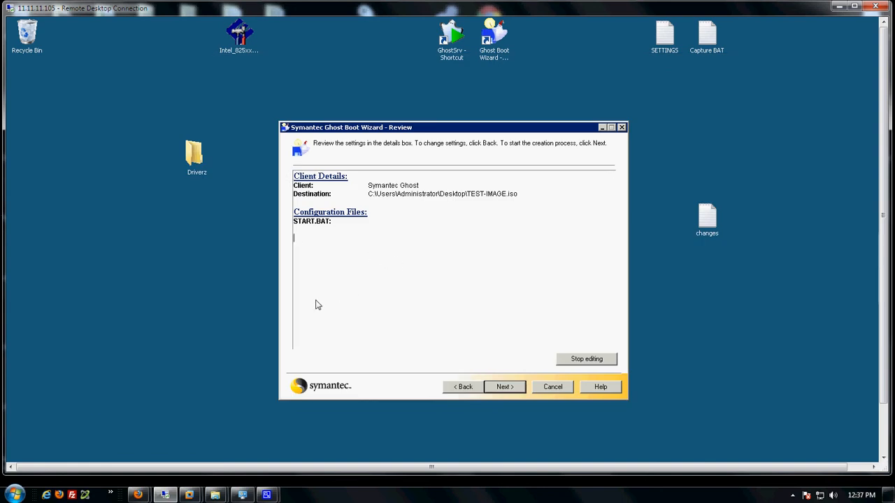
# Paste the copied clone script into the empty START.BAT and move the wizard rightward.
pyautogui.click(305, 235)
pyautogui.hotkey('ctrl', 'v')
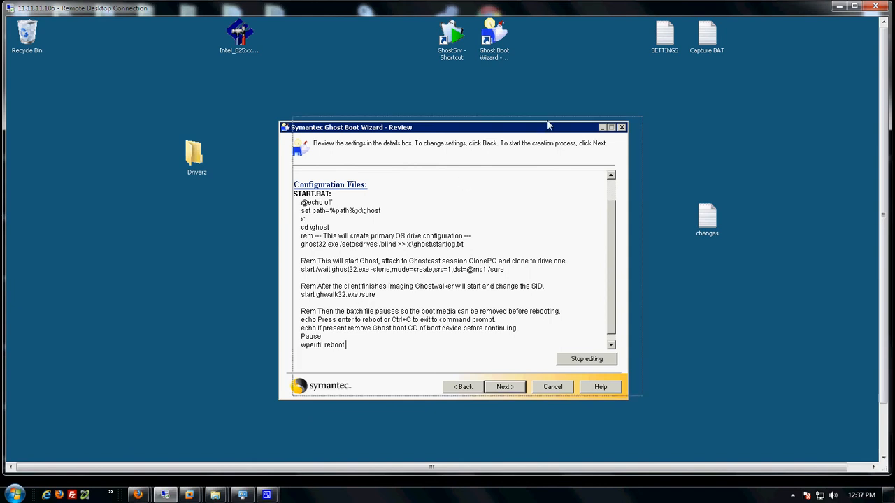
pyautogui.moveTo(487, 132); pyautogui.dragTo(666, 119)
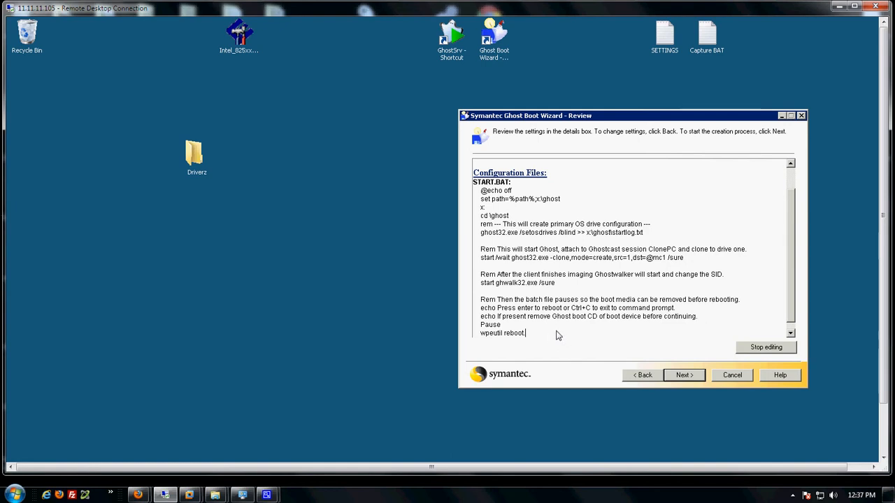
# Select the script's final reboot block, then the Ghostwalker SID-change lines.
pyautogui.moveTo(527, 334); pyautogui.dragTo(482, 301)
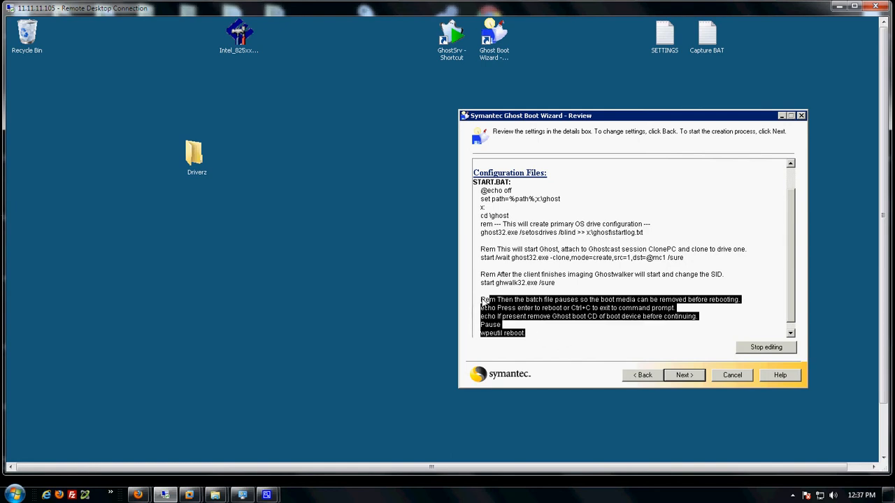
pyautogui.click(527, 335)
pyautogui.moveTo(527, 335); pyautogui.dragTo(482, 300)
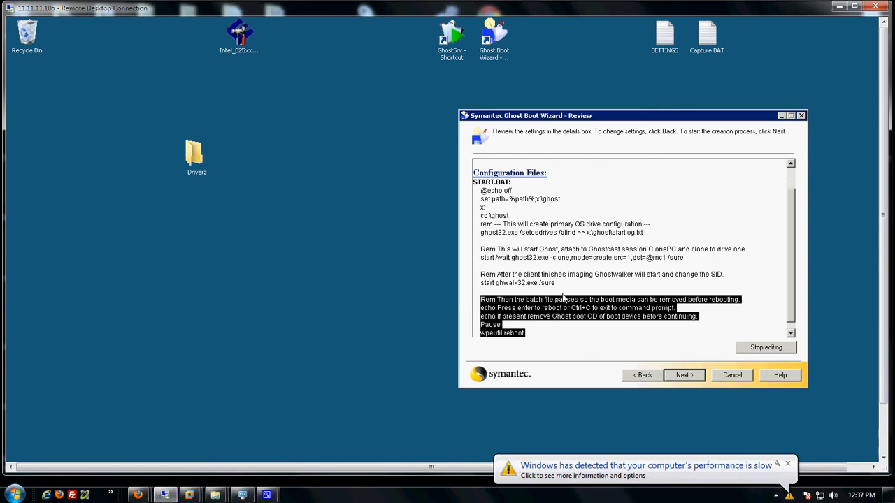
pyautogui.moveTo(556, 283); pyautogui.dragTo(480, 275)
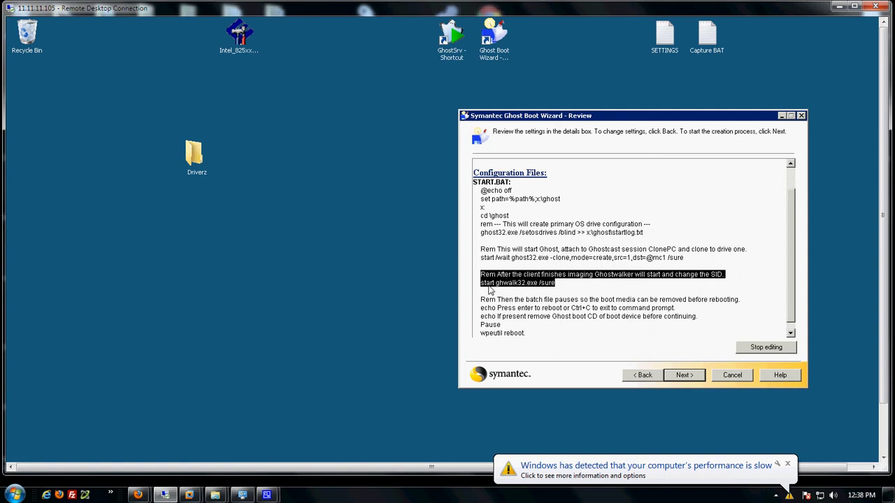
# Delete the Ghostwalker lines and blank line, then review the ghost32 clone command and mc1 session.
pyautogui.press('Delete')
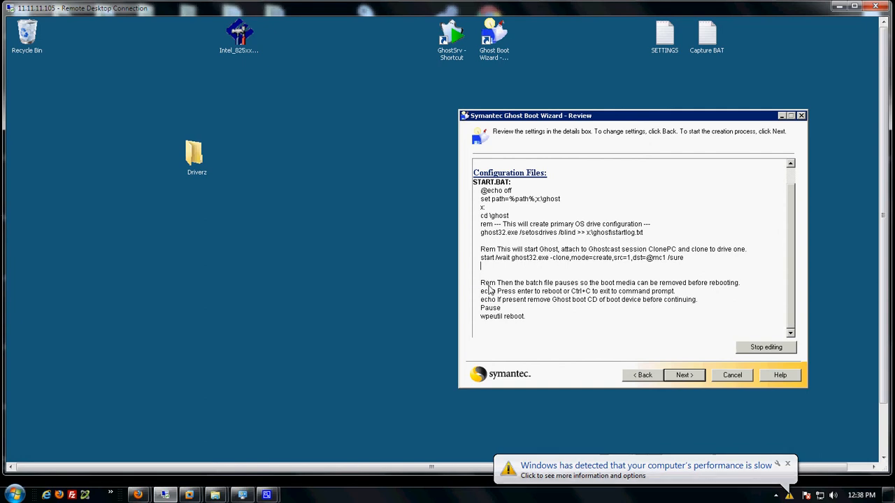
pyautogui.press('BackSpace')
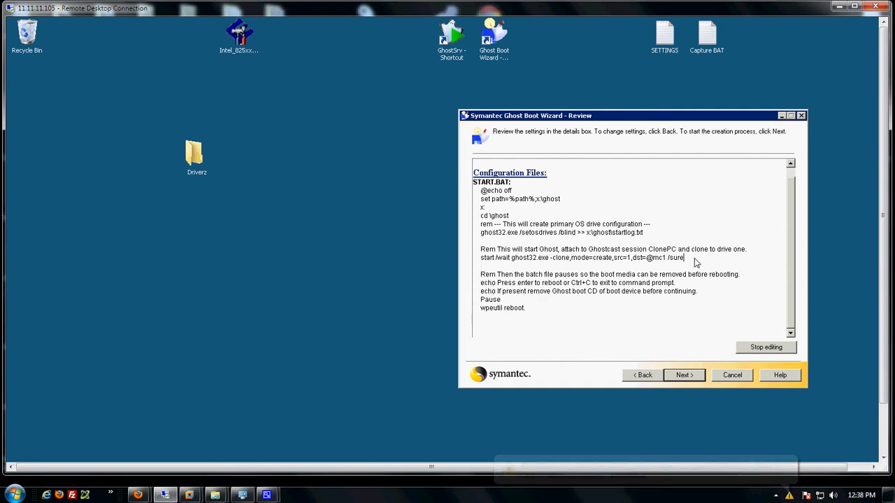
pyautogui.moveTo(649, 226); pyautogui.dragTo(482, 201)
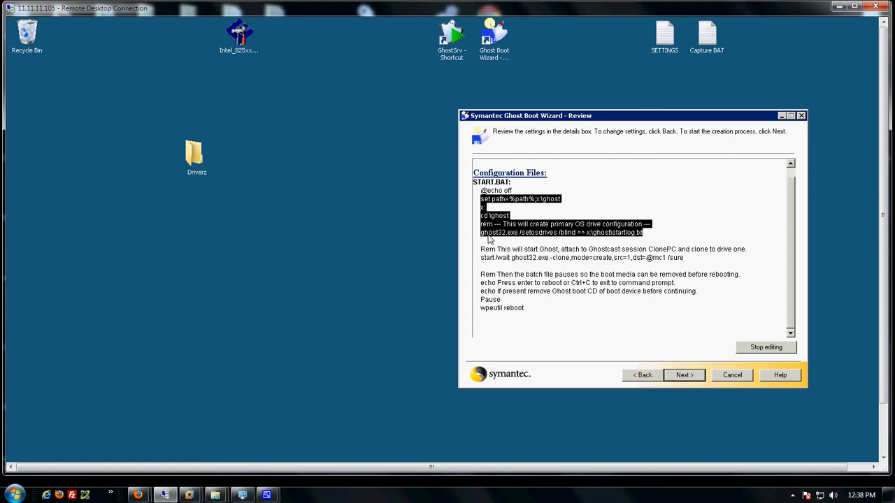
pyautogui.moveTo(688, 258); pyautogui.dragTo(481, 250)
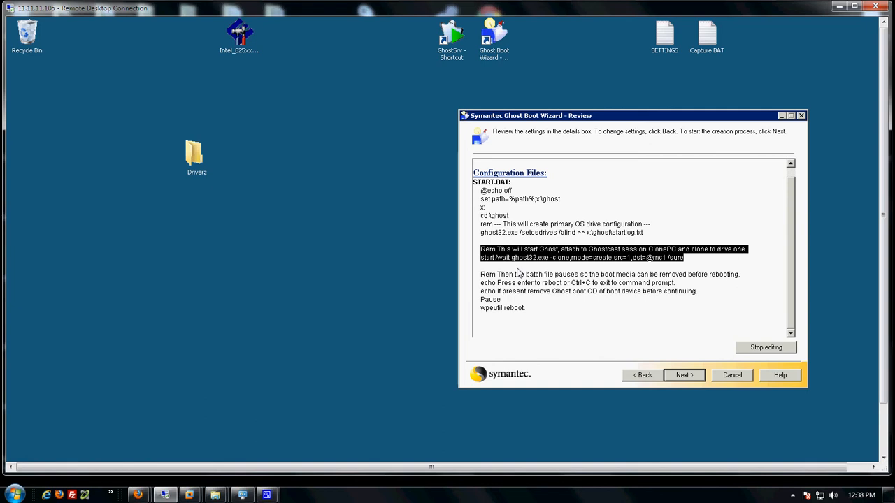
pyautogui.moveTo(691, 259); pyautogui.dragTo(509, 264)
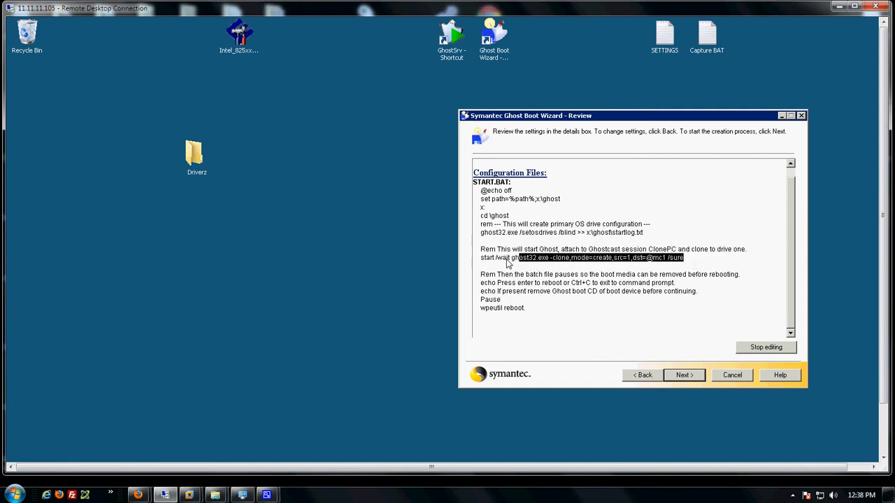
pyautogui.click(648, 258)
pyautogui.doubleClick(657, 258)
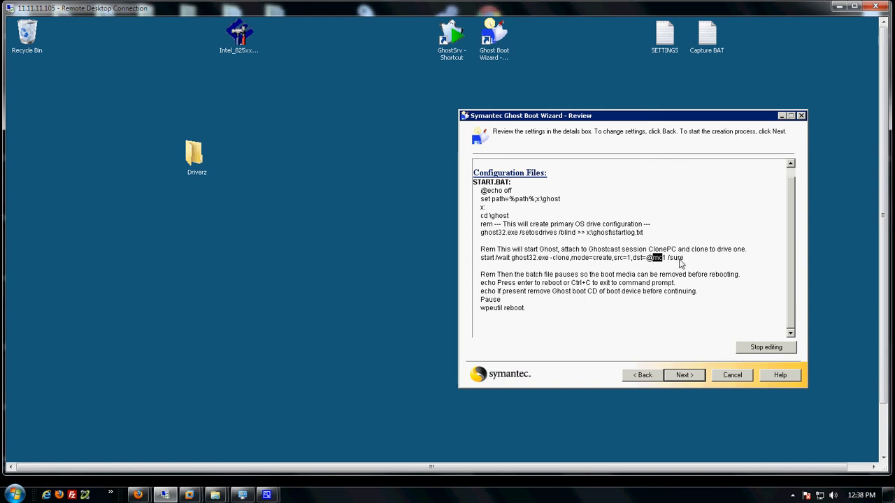
# Launch GhostCast Server and set the session to Create Image, matching the script's mode=create.
pyautogui.doubleClick(453, 43)
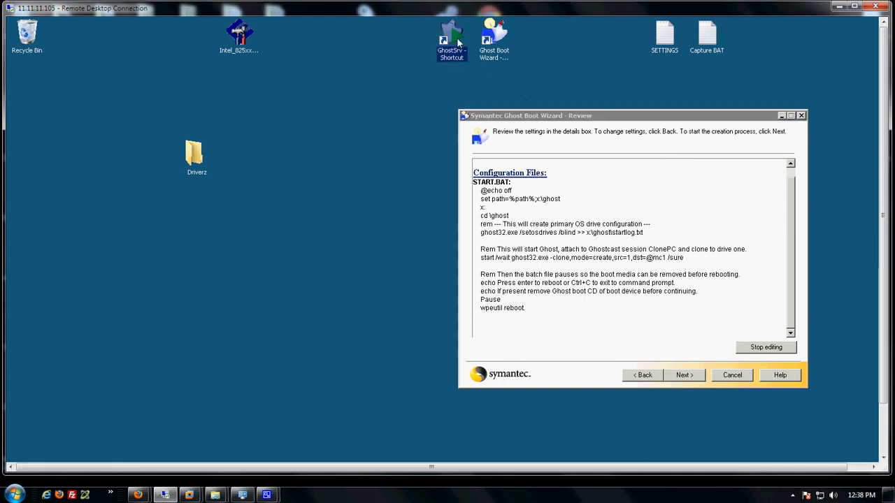
pyautogui.moveTo(335, 136); pyautogui.dragTo(273, 86)
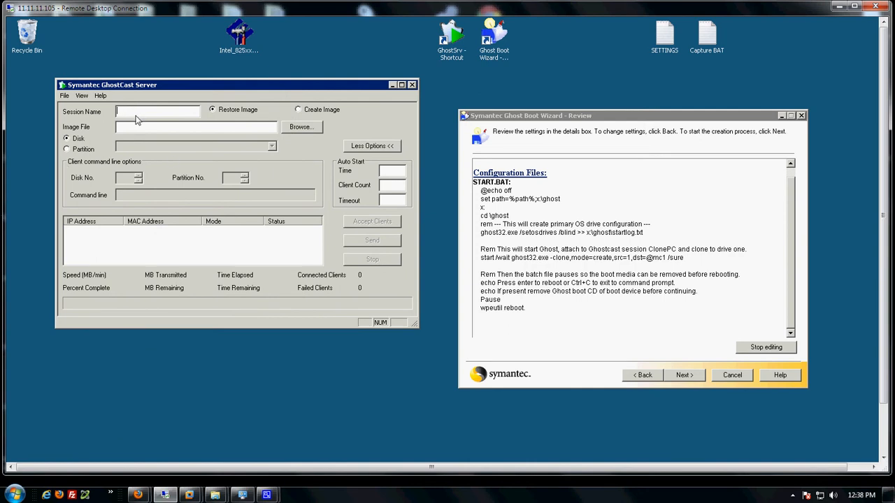
pyautogui.click(298, 110)
pyautogui.click(597, 270)
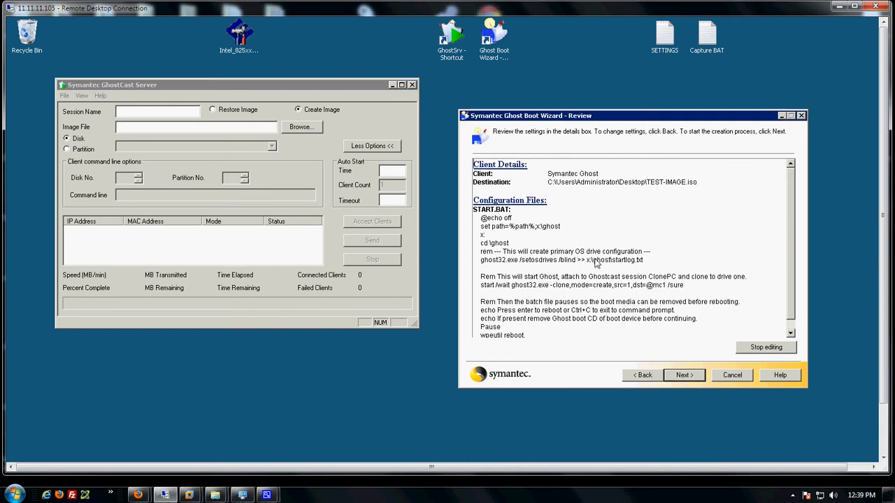
pyautogui.moveTo(594, 285); pyautogui.dragTo(610, 288)
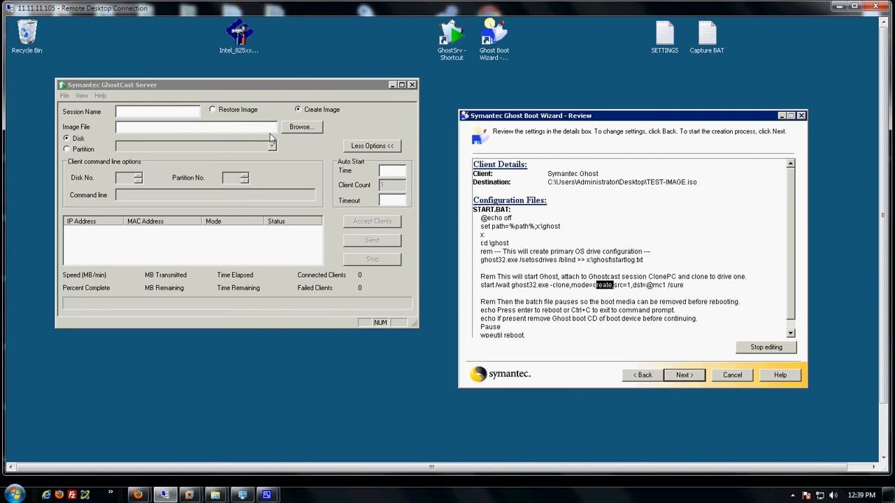
# Name the session 1 and save the image as source 1.gho on the Desktop.
pyautogui.click(143, 117)
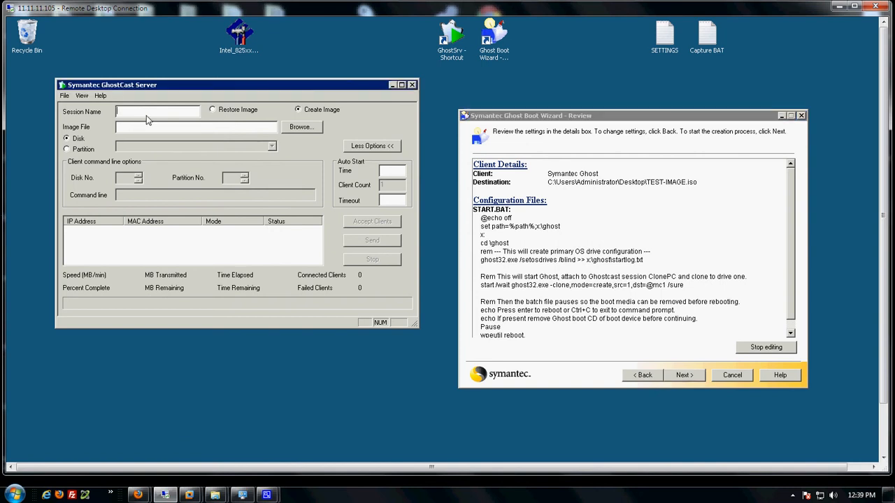
pyautogui.write('1')
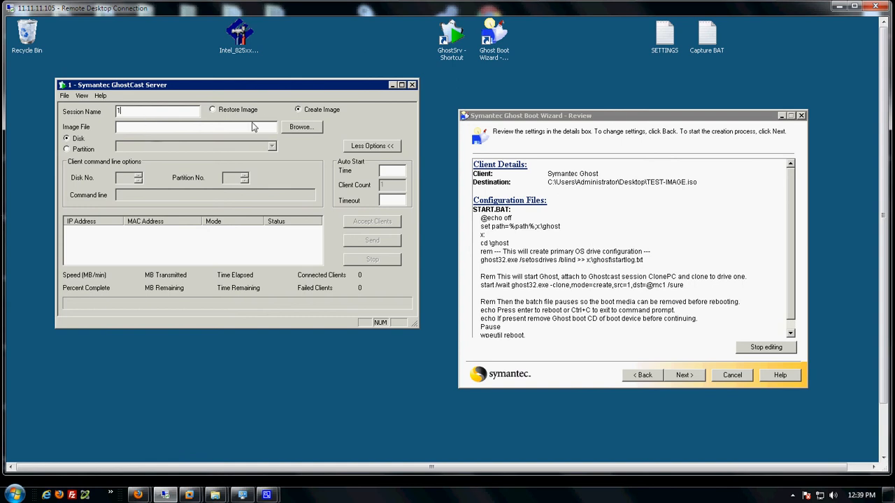
pyautogui.click(301, 128)
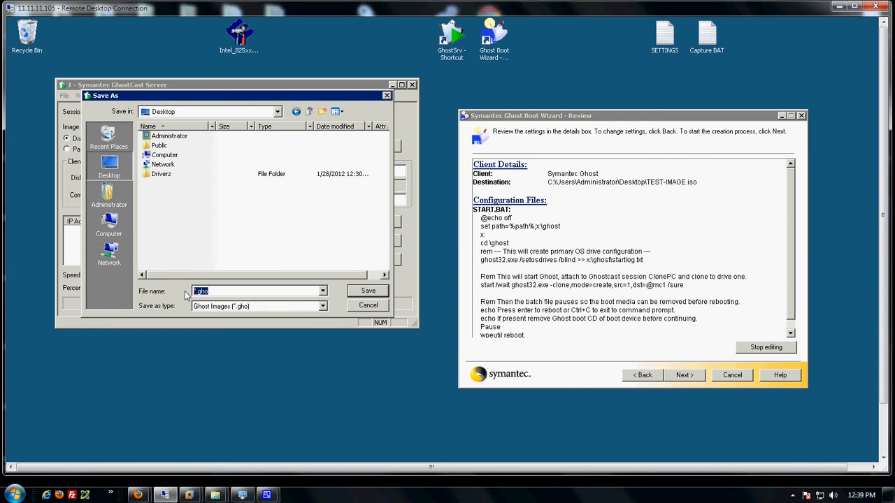
pyautogui.write('source 1')
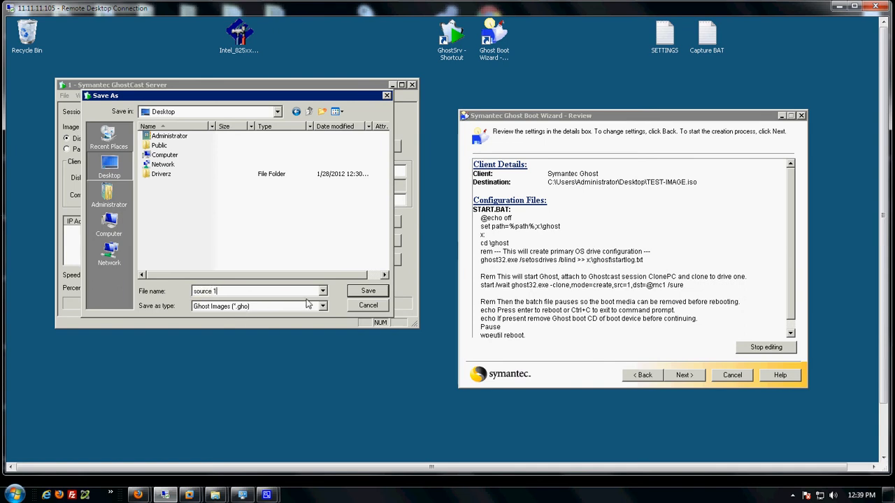
pyautogui.click(377, 291)
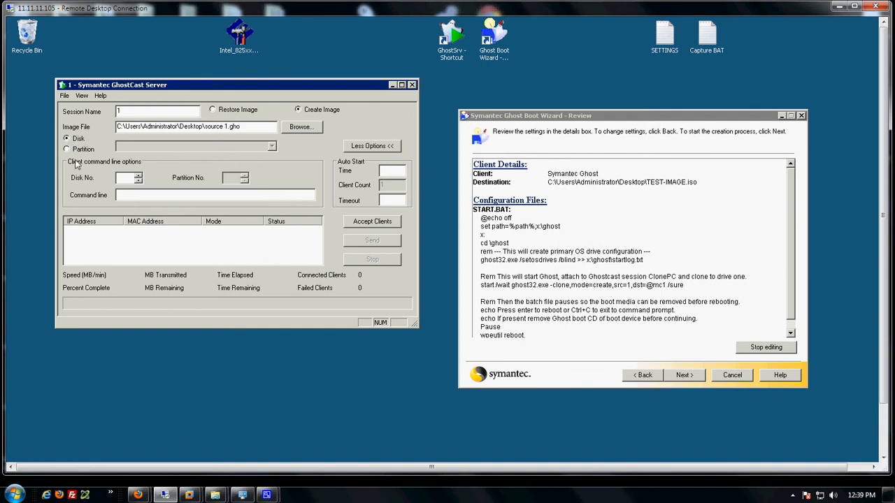
# Set the source disk number to 1, checking it against the START.BAT script.
pyautogui.click(138, 176)
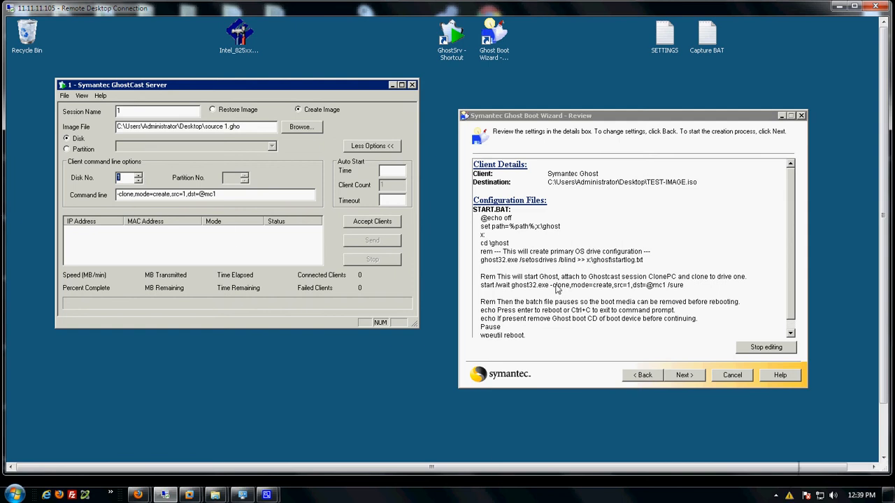
pyautogui.click(558, 290)
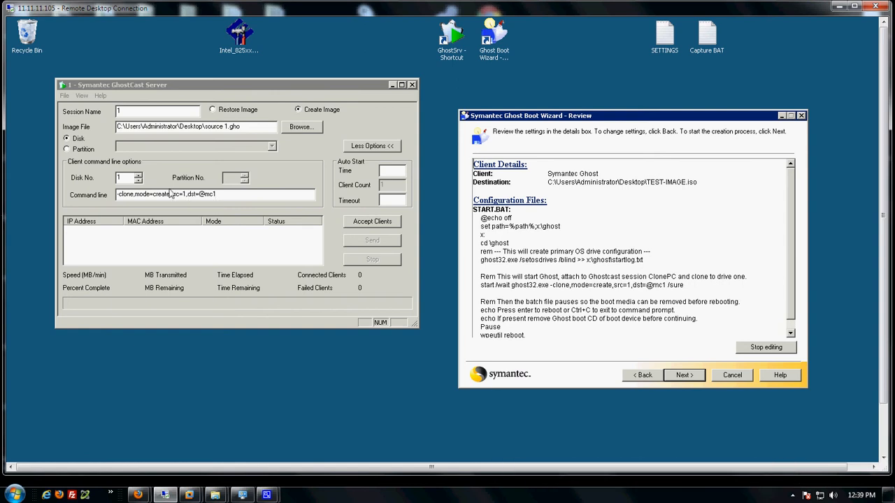
pyautogui.click(139, 176)
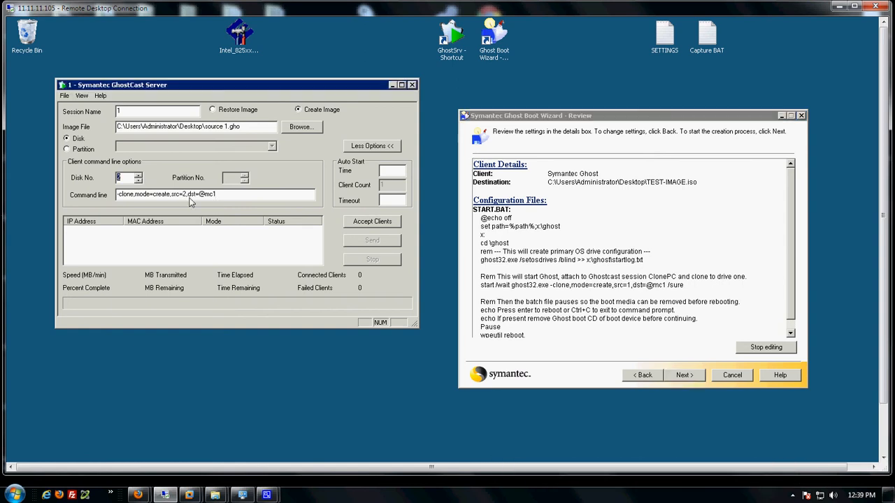
pyautogui.click(634, 302)
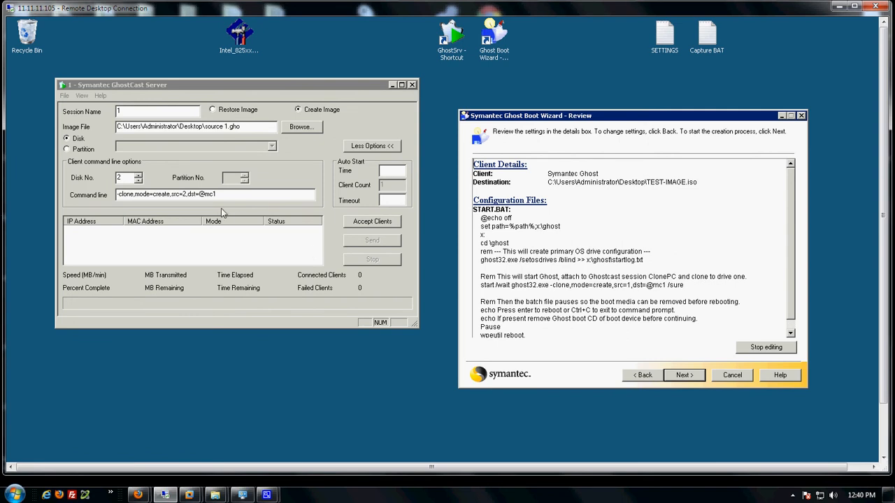
pyautogui.click(139, 181)
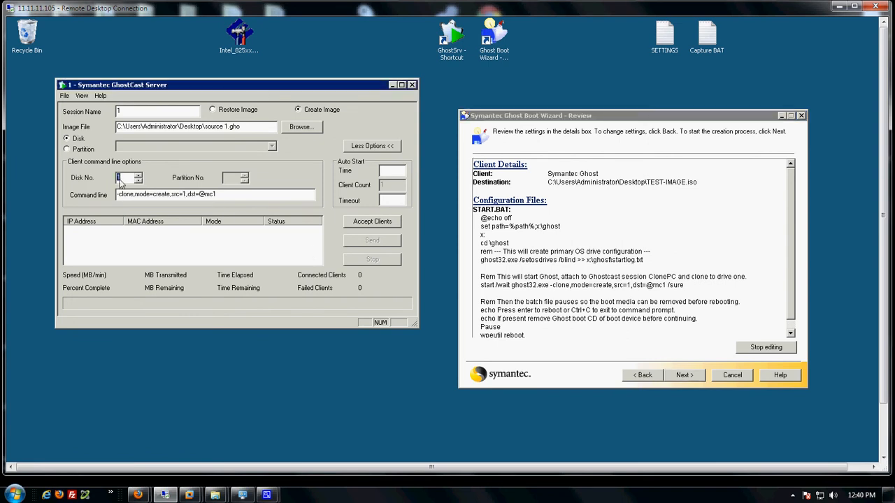
pyautogui.click(225, 198)
pyautogui.moveTo(144, 114); pyautogui.dragTo(110, 112)
pyautogui.write('SESSION')
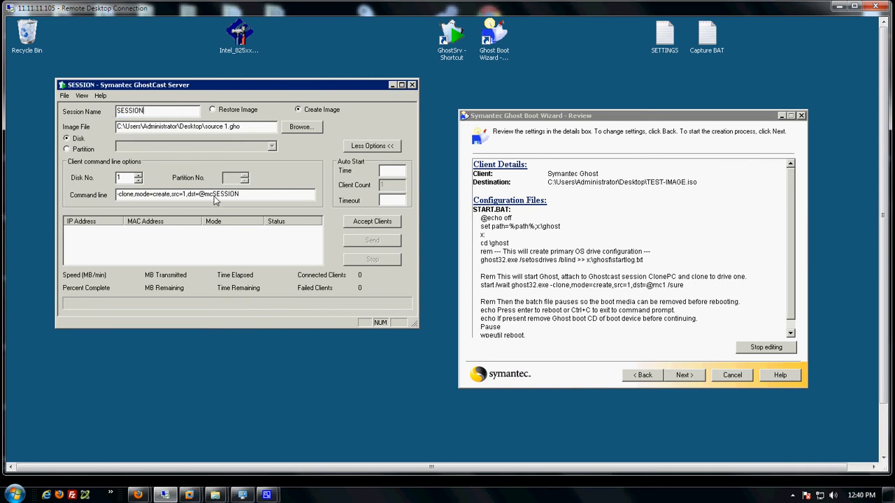
pyautogui.moveTo(213, 197); pyautogui.dragTo(240, 197)
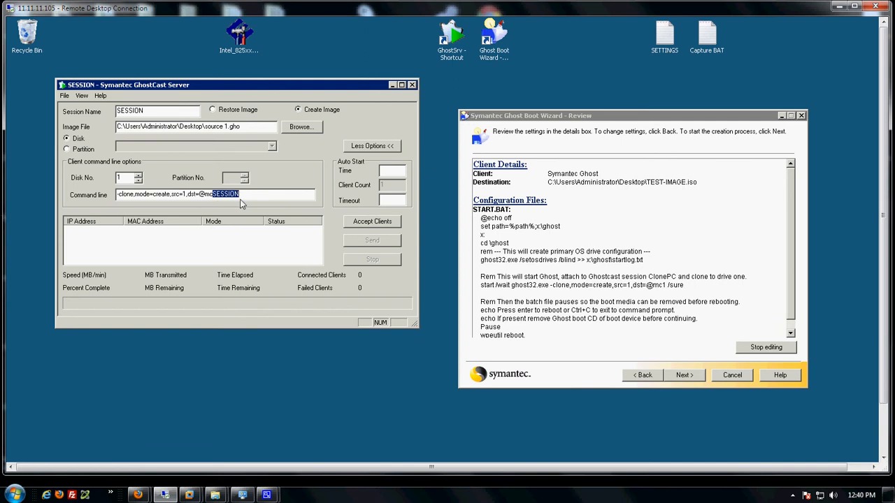
pyautogui.click(674, 288)
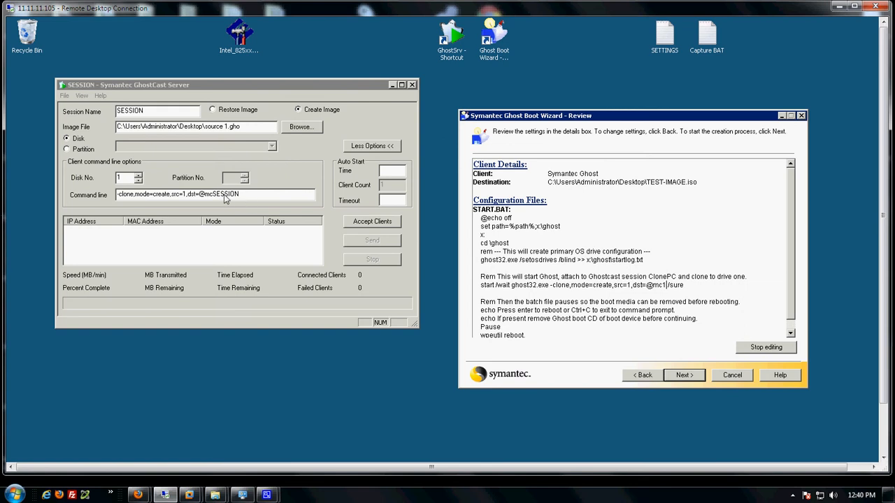
pyautogui.moveTo(148, 112); pyautogui.dragTo(119, 112)
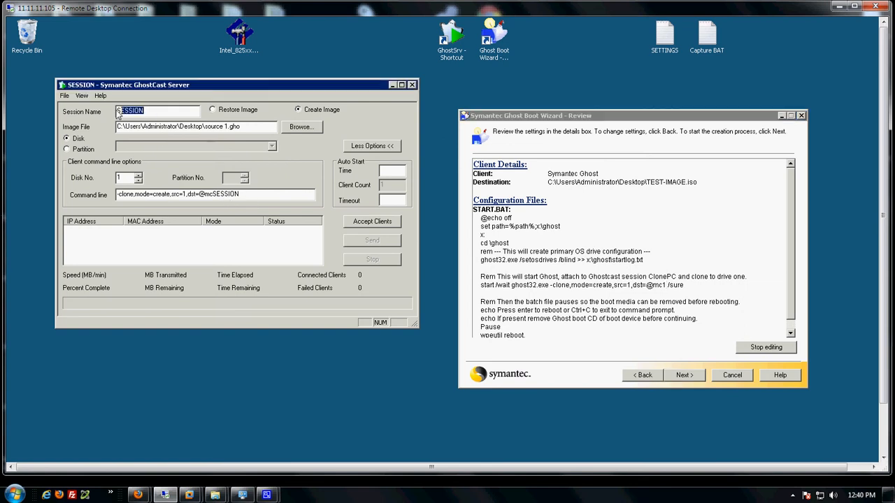
pyautogui.write('1')
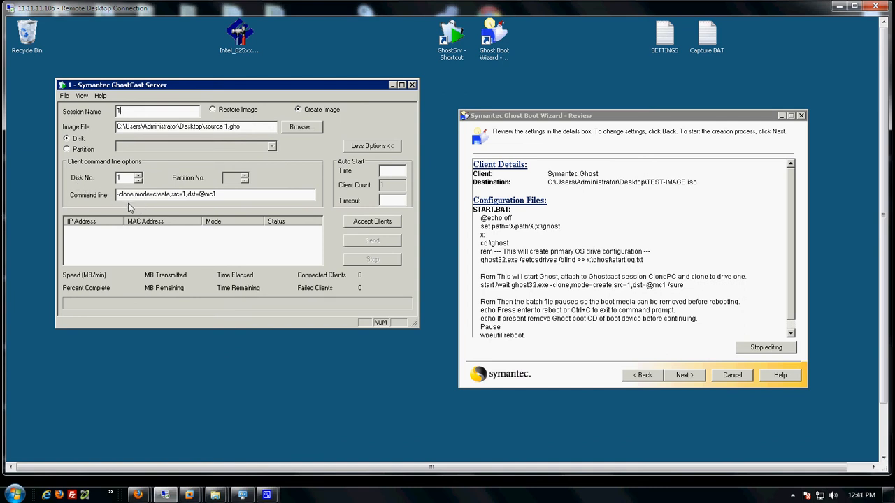
pyautogui.moveTo(120, 196); pyautogui.dragTo(238, 199)
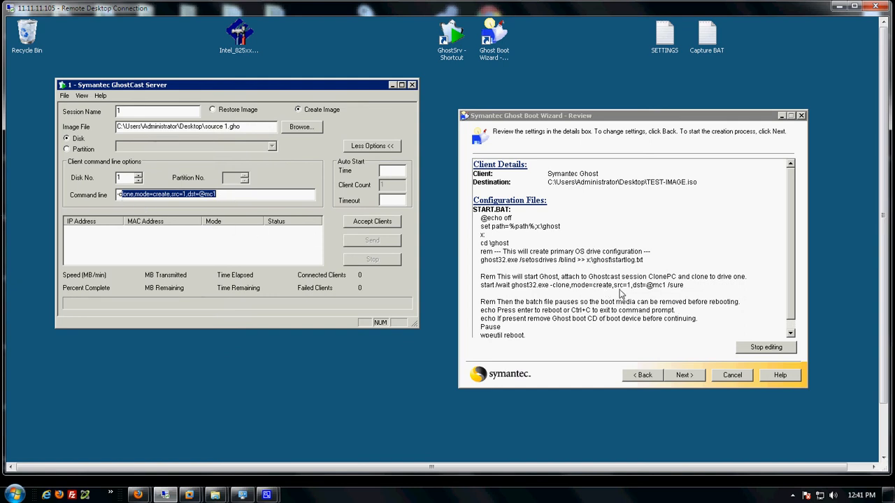
pyautogui.click(674, 287)
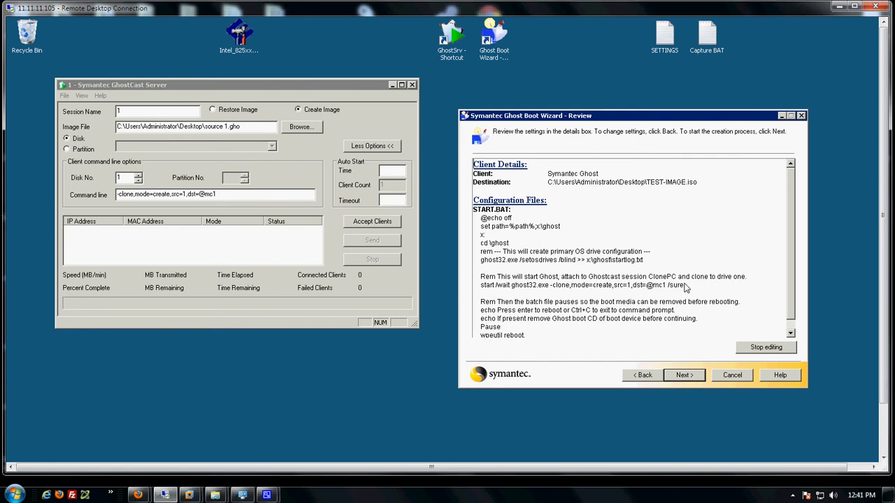
# Start accepting clients so the session waits for connections, then return to the wizard review.
pyautogui.click(360, 221)
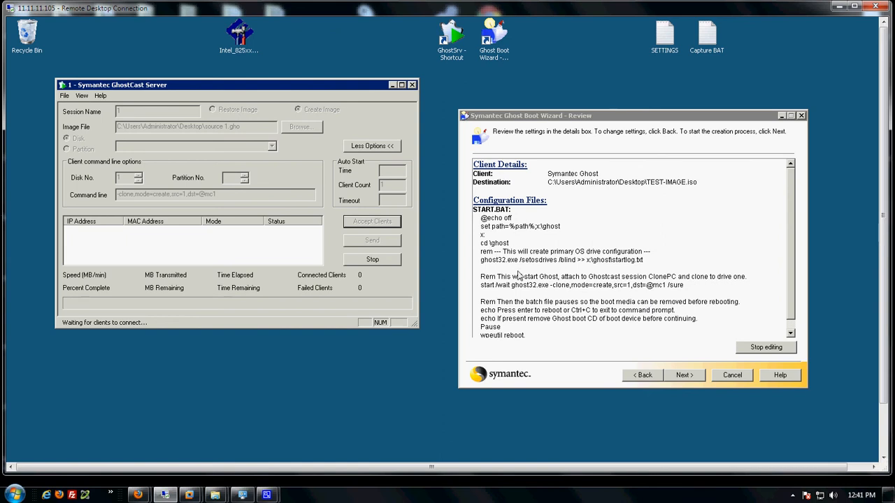
pyautogui.click(672, 291)
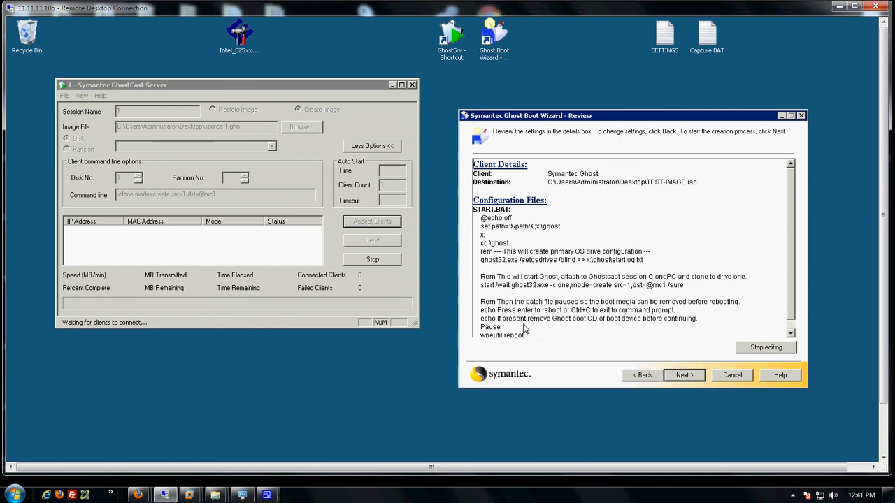
pyautogui.moveTo(526, 342); pyautogui.dragTo(481, 293)
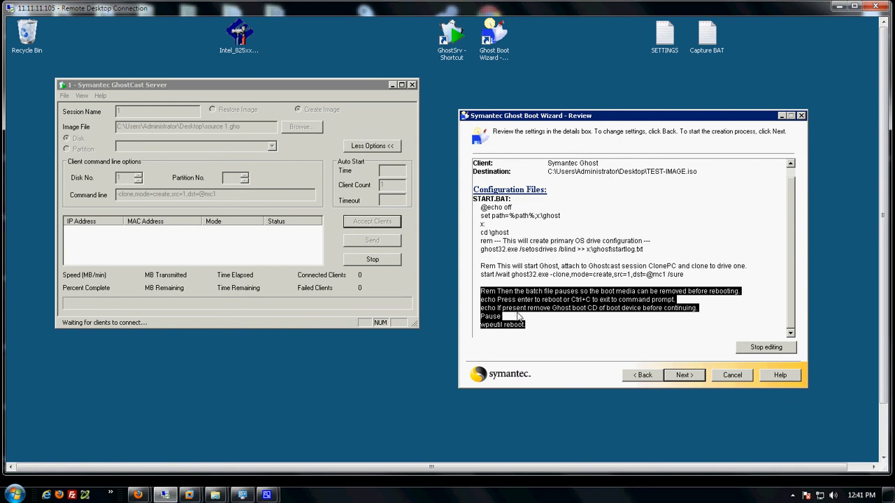
# Build the TEST-IMAGE.iso boot disc from the Review page and wait for it to finish.
pyautogui.click(683, 376)
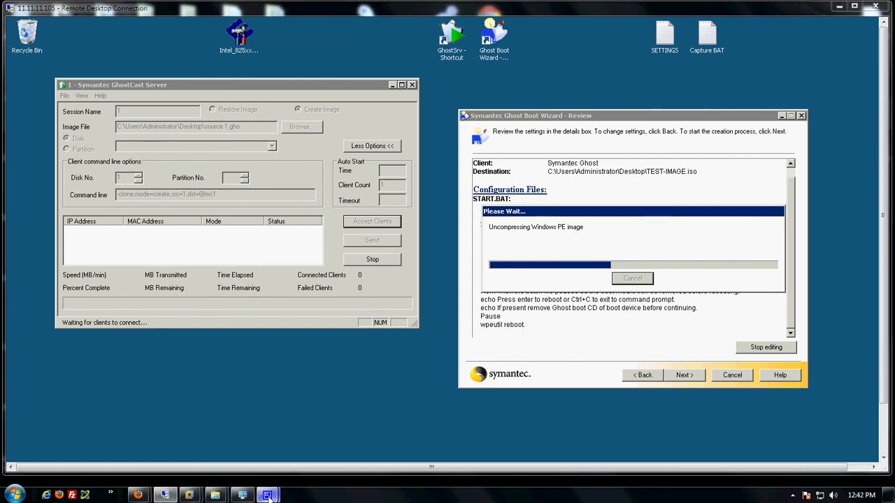
pyautogui.moveTo(268, 496)
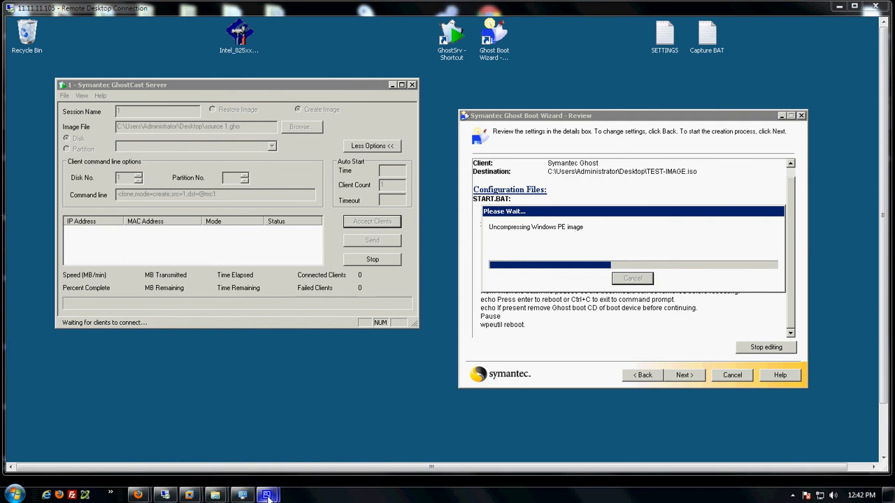
pyautogui.click(235, 461)
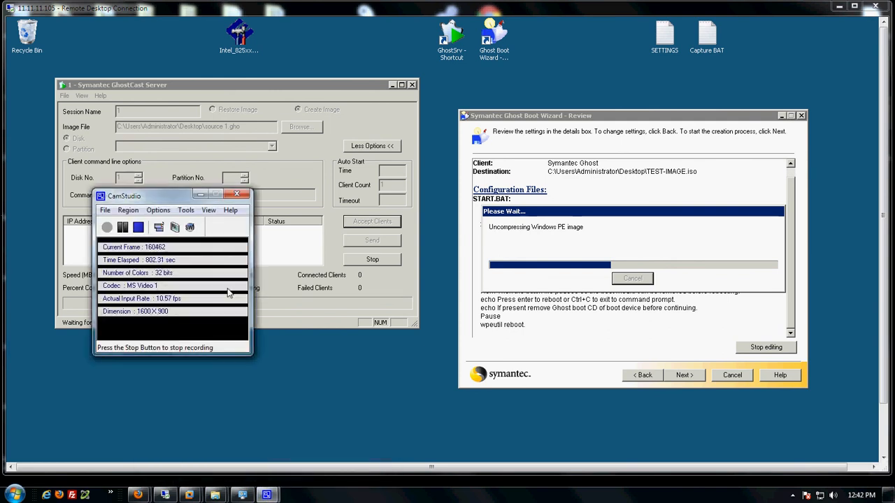
pyautogui.click(123, 227)
pyautogui.click(107, 227)
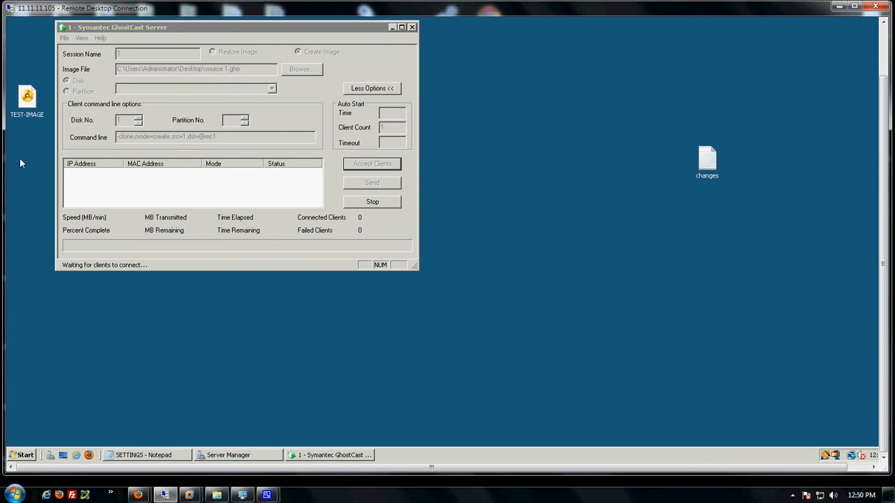
# Open TEST-IMAGE.iso in PowerISO and view its SUPPORTED DELLS.TXT model list.
pyautogui.moveTo(25, 101); pyautogui.dragTo(542, 141)
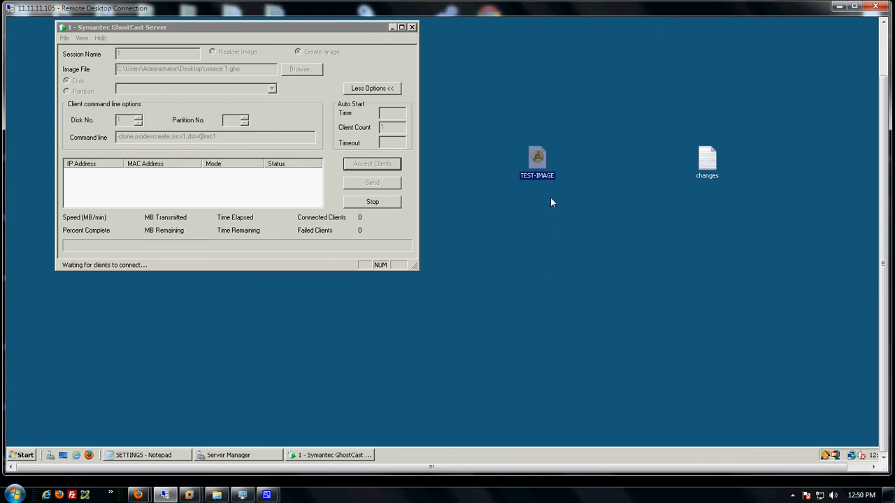
pyautogui.doubleClick(532, 158)
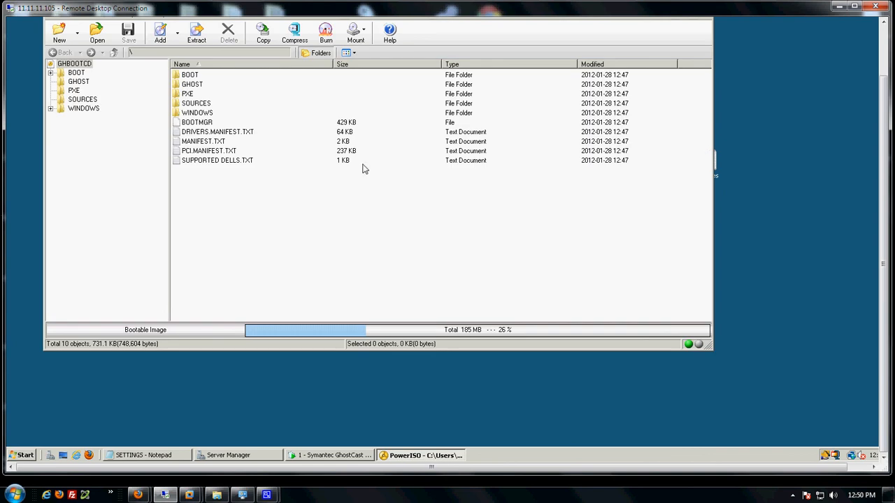
pyautogui.doubleClick(200, 163)
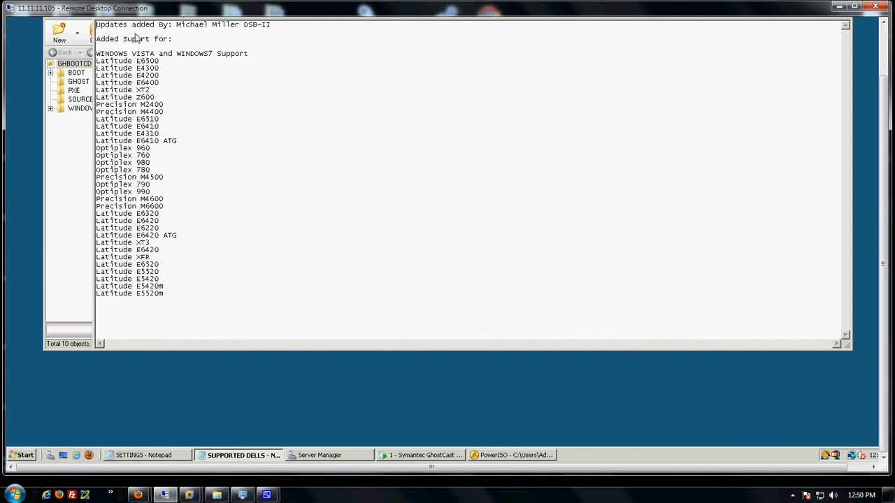
# Review the supported Dell models list in SUPPORTED DELLS.TXT, then close Notepad.
pyautogui.moveTo(95, 39); pyautogui.dragTo(132, 305)
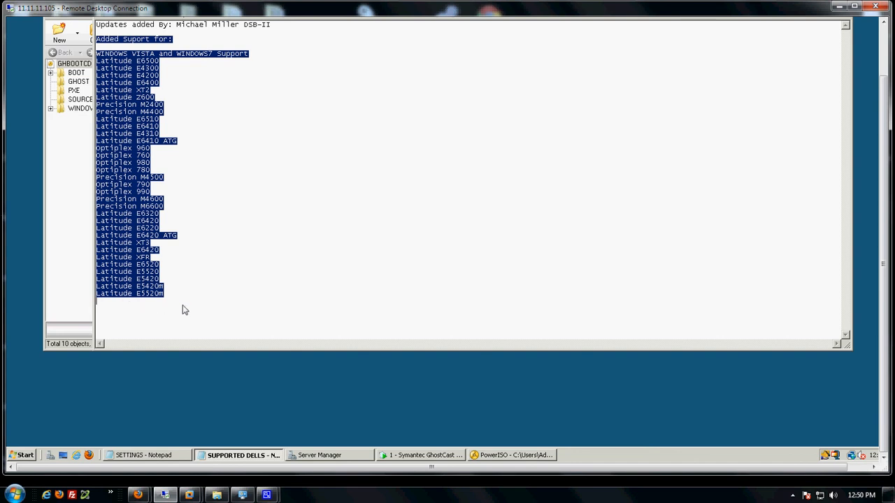
pyautogui.moveTo(176, 298); pyautogui.dragTo(119, 25)
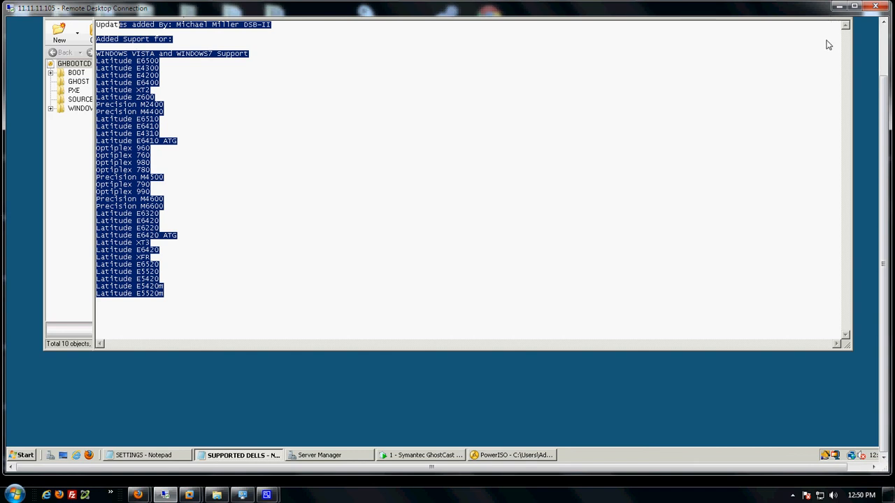
pyautogui.moveTo(884, 95); pyautogui.dragTo(884, 82)
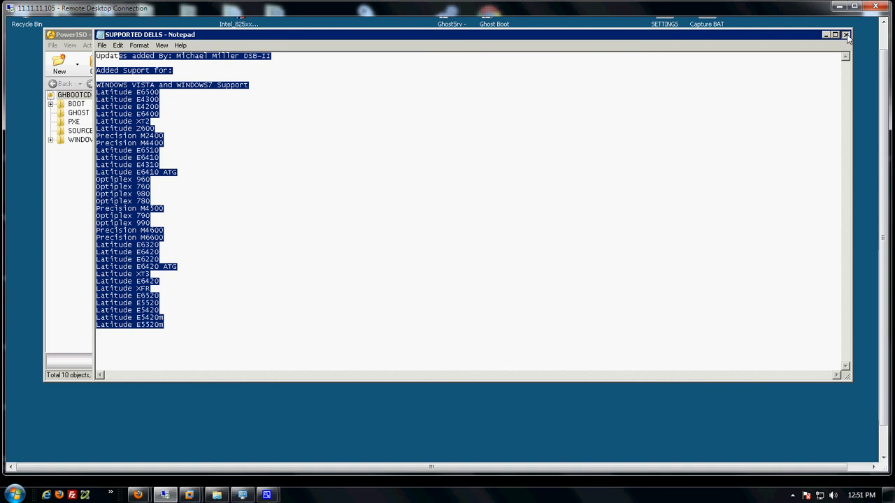
pyautogui.click(846, 35)
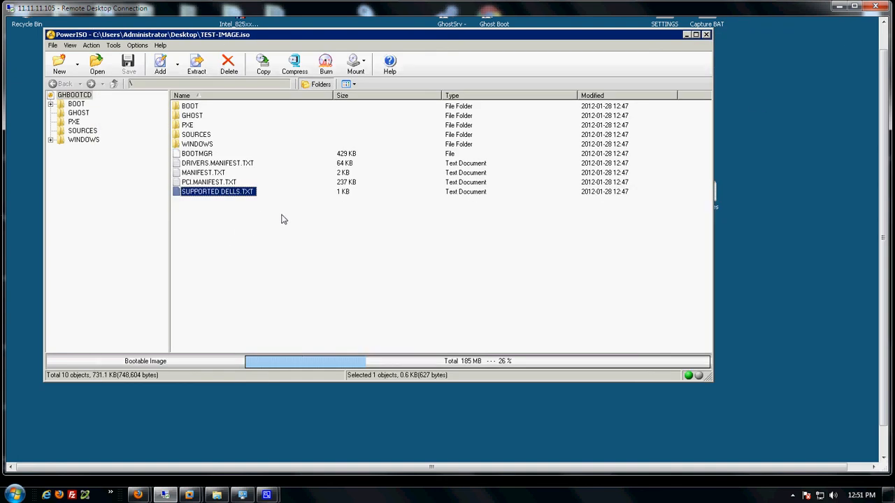
# Select all items in TEST-IMAGE.iso, then clear the selection.
pyautogui.moveTo(268, 212); pyautogui.dragTo(180, 98)
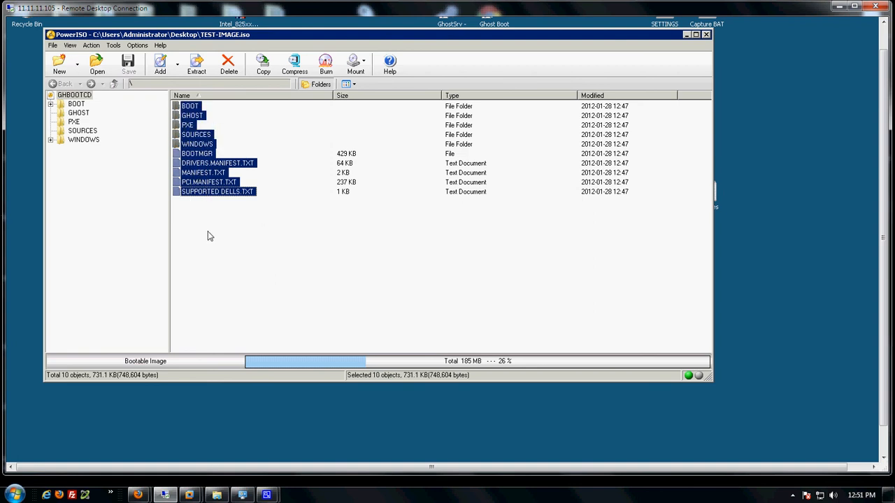
pyautogui.click(207, 198)
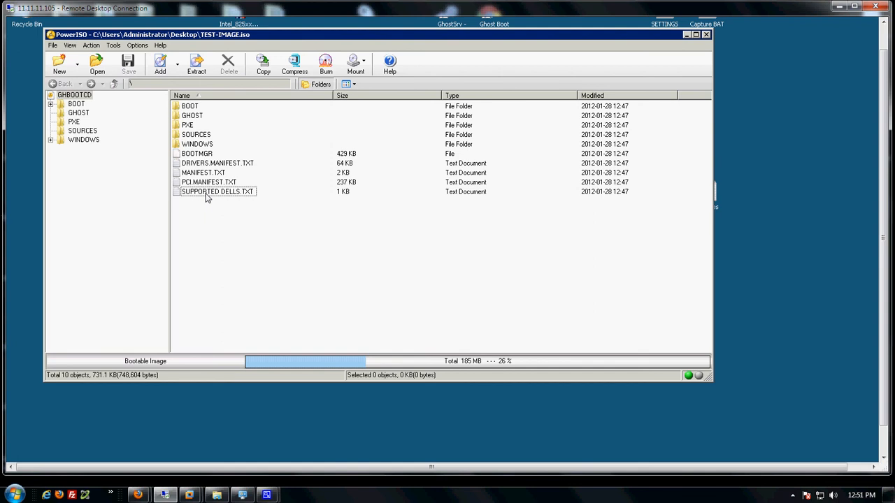
# Close PowerISO and move the GhostCast Server session window lower and to the right.
pyautogui.click(706, 35)
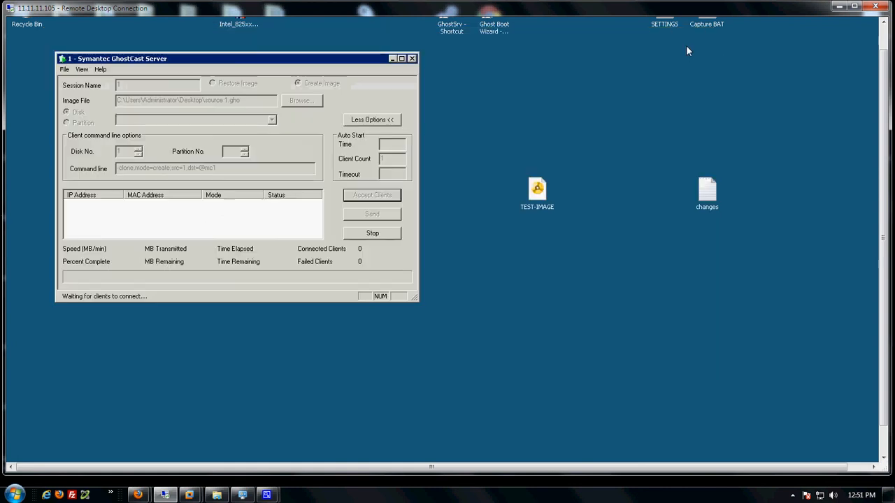
pyautogui.moveTo(348, 61); pyautogui.dragTo(417, 91)
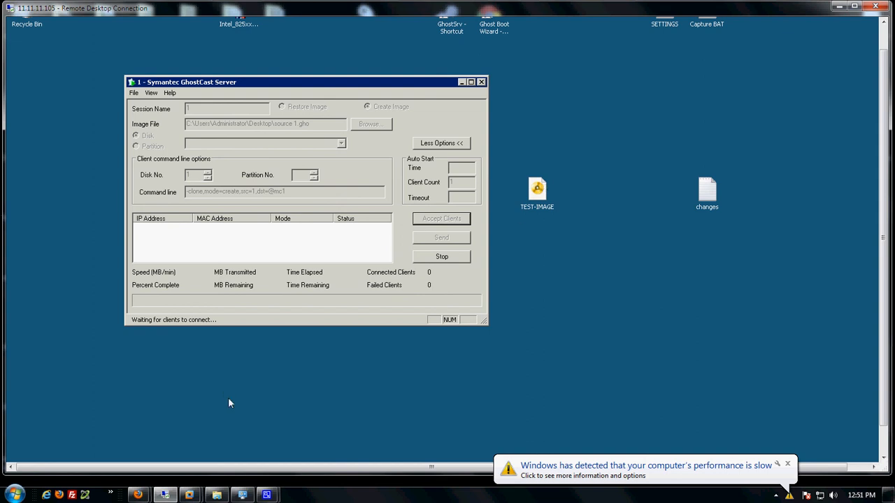
pyautogui.moveTo(266, 495)
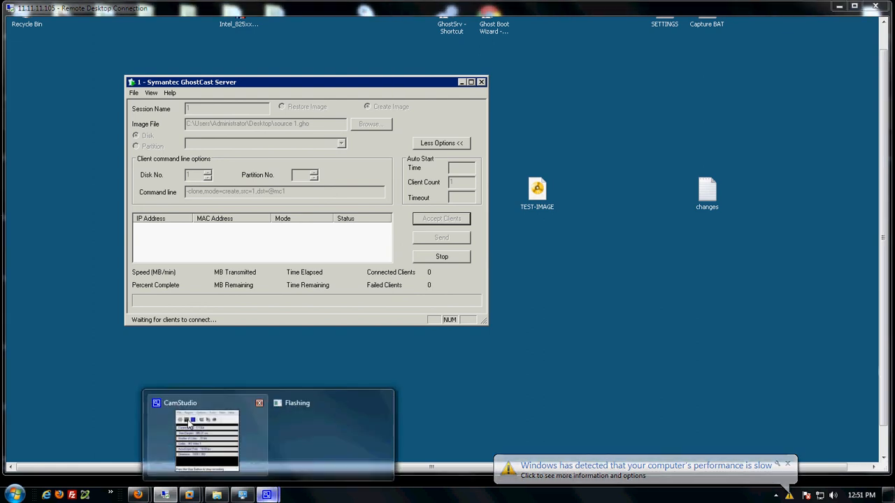